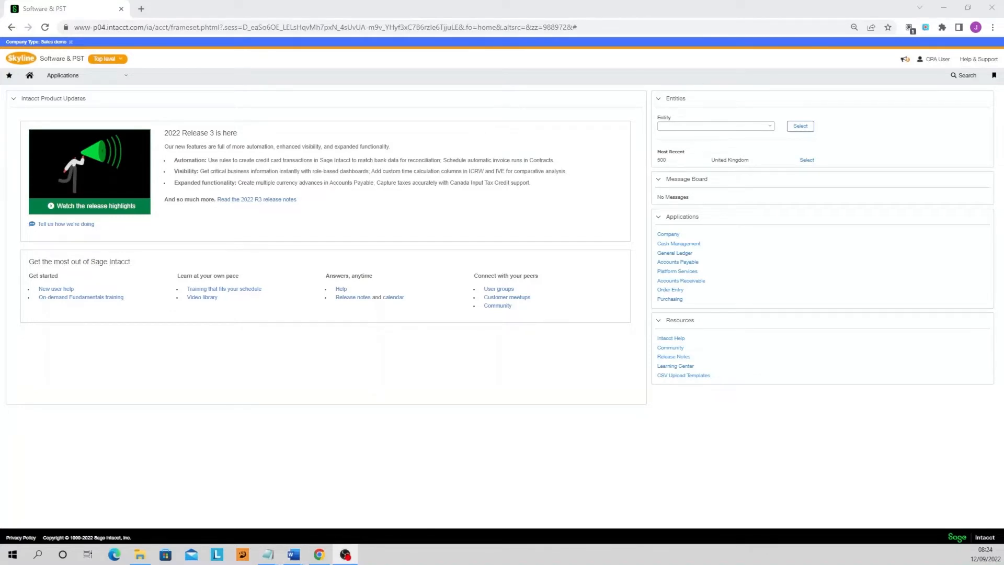
- Open the 500--United Kingdom entity from the top-level company
{"action": "key", "text": "alt+Tab"}
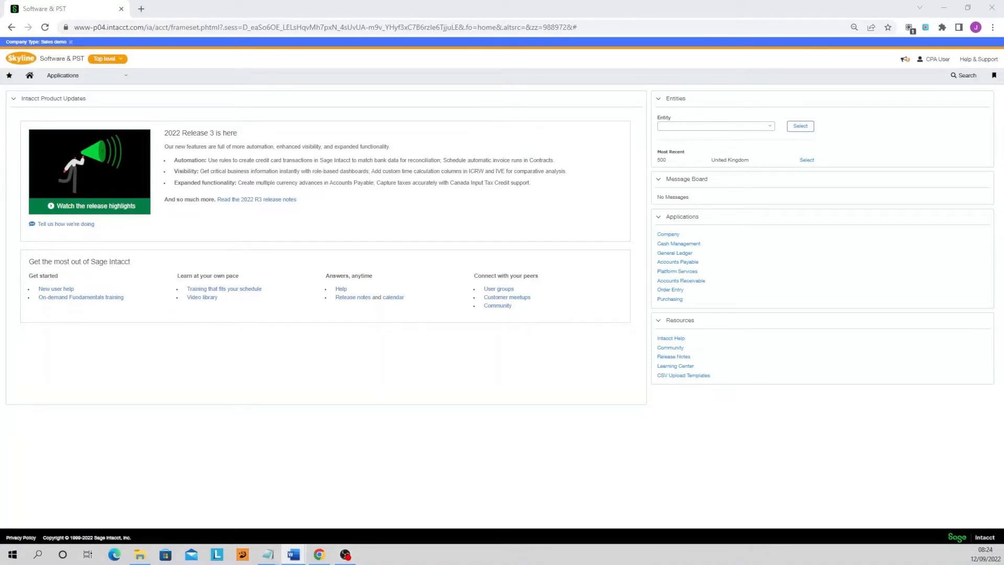
{"action": "left_click", "coordinate": [113, 61]}
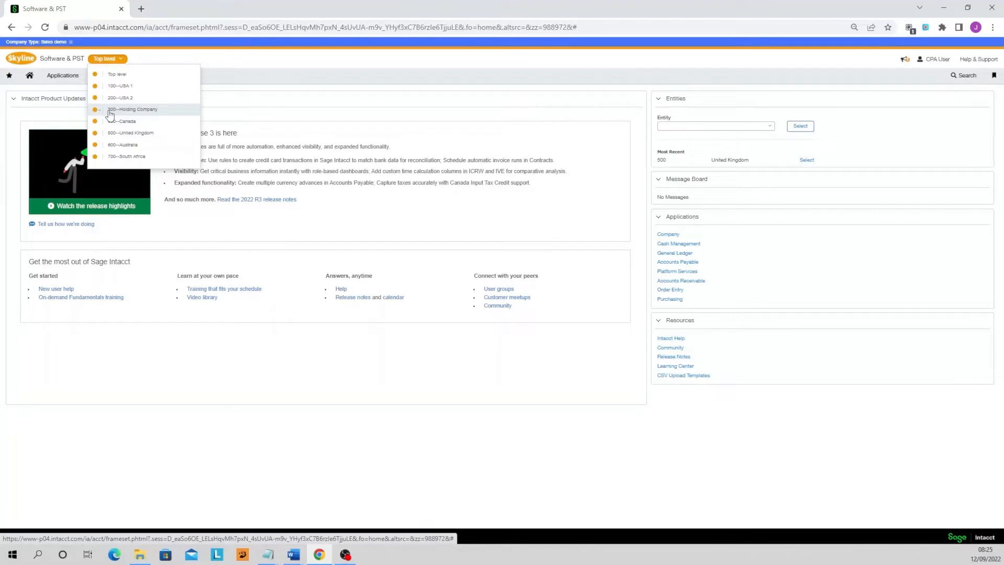
{"action": "left_click", "coordinate": [132, 142]}
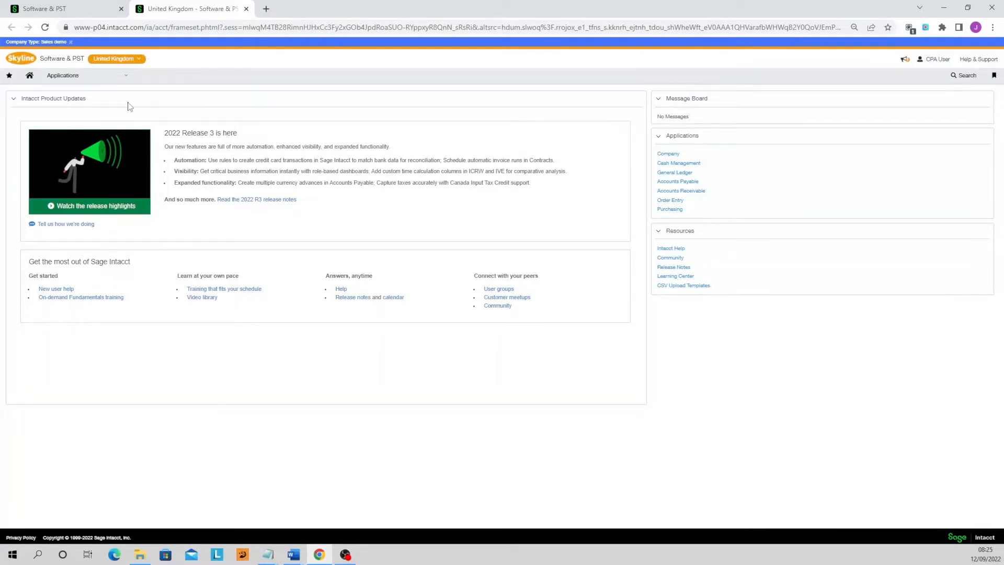
- Go back to the top level of the company and open the Home Dashboard
{"action": "left_click", "coordinate": [126, 59]}
{"action": "left_click", "coordinate": [126, 75]}
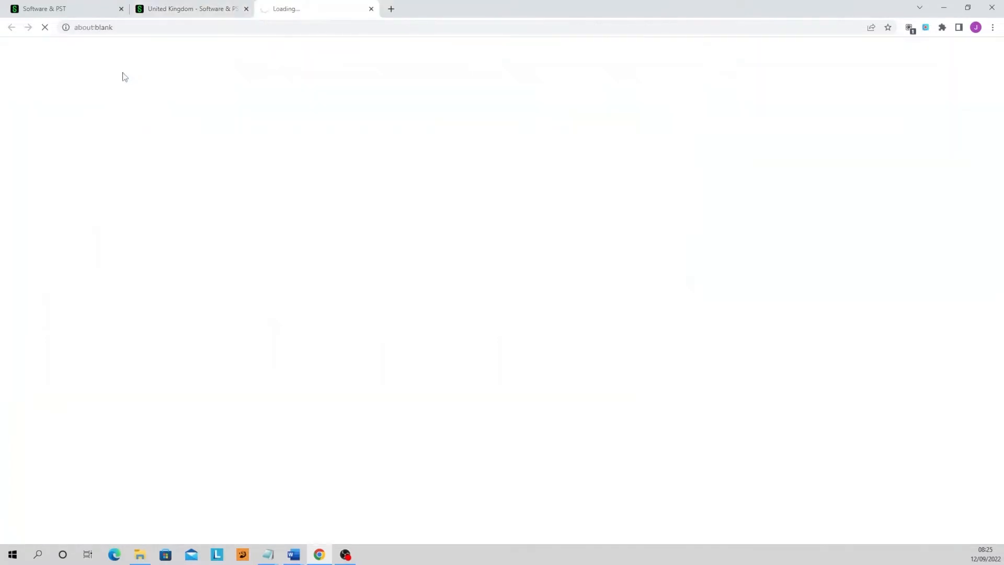
{"action": "left_click", "coordinate": [74, 82]}
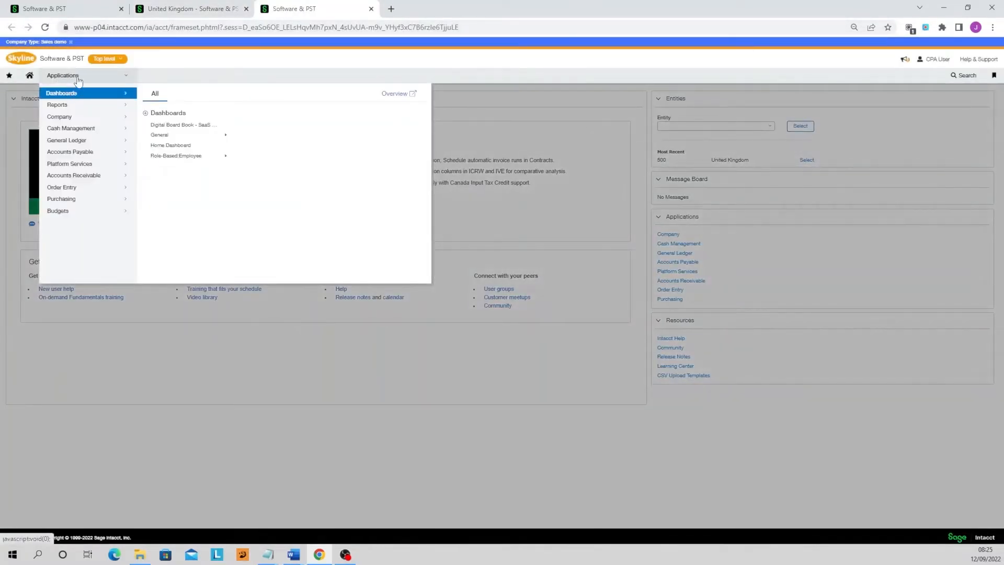
{"action": "left_click", "coordinate": [172, 146]}
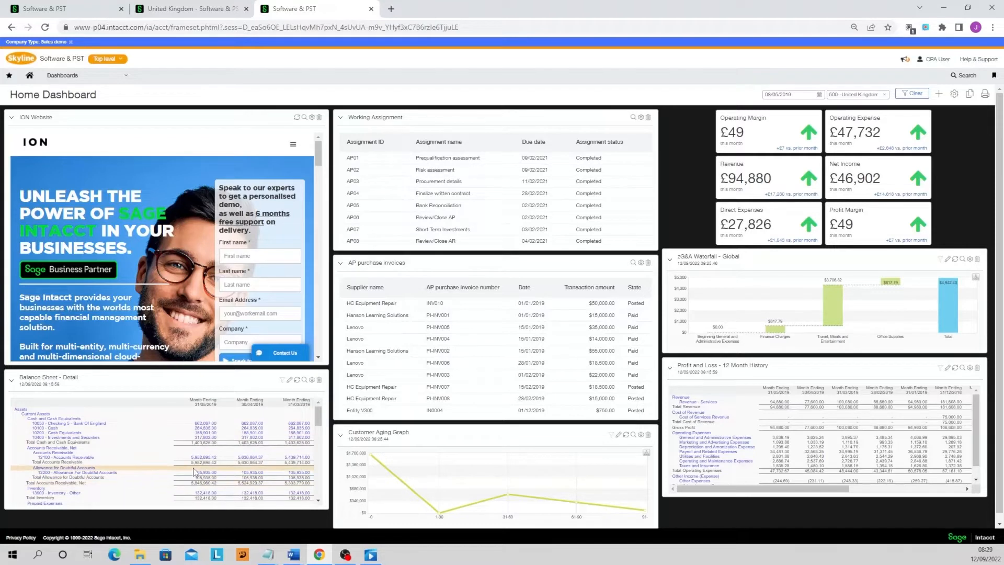
- Drill down from Accounts Receivable on the Balance Sheet - Detail into its ledger report and the journal entry behind the first debit
{"action": "left_click", "coordinate": [46, 452]}
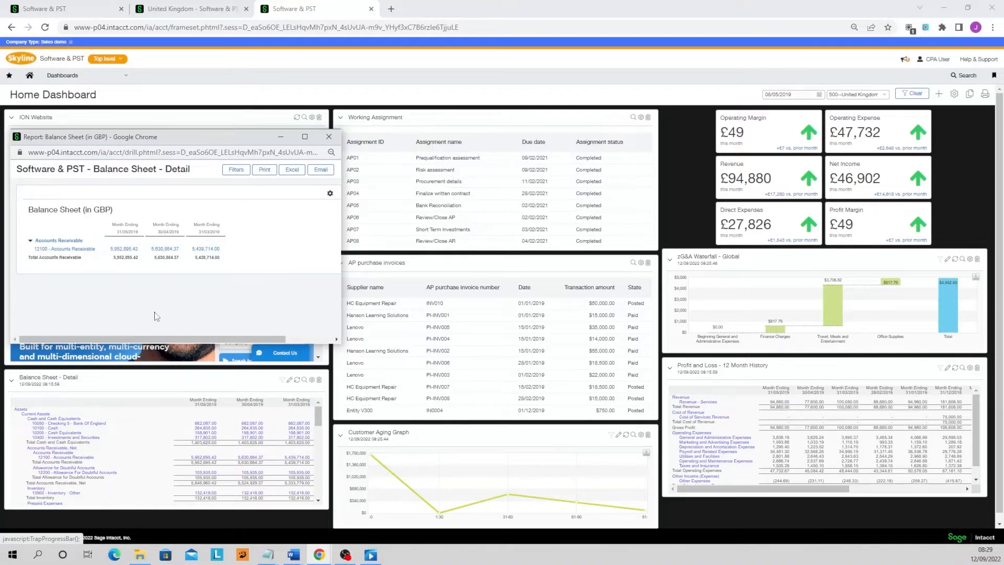
{"action": "left_click", "coordinate": [128, 249]}
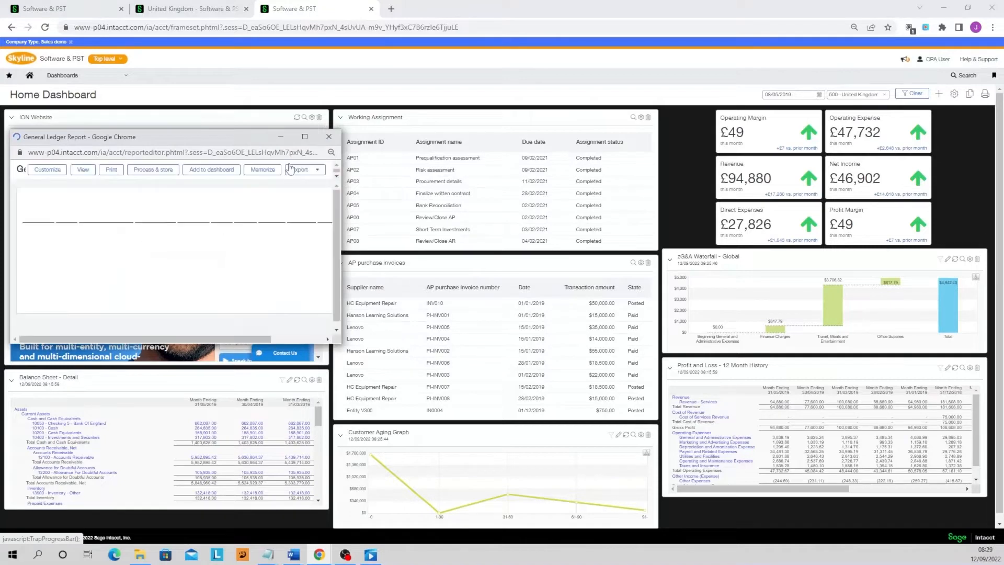
{"action": "left_click", "coordinate": [299, 140]}
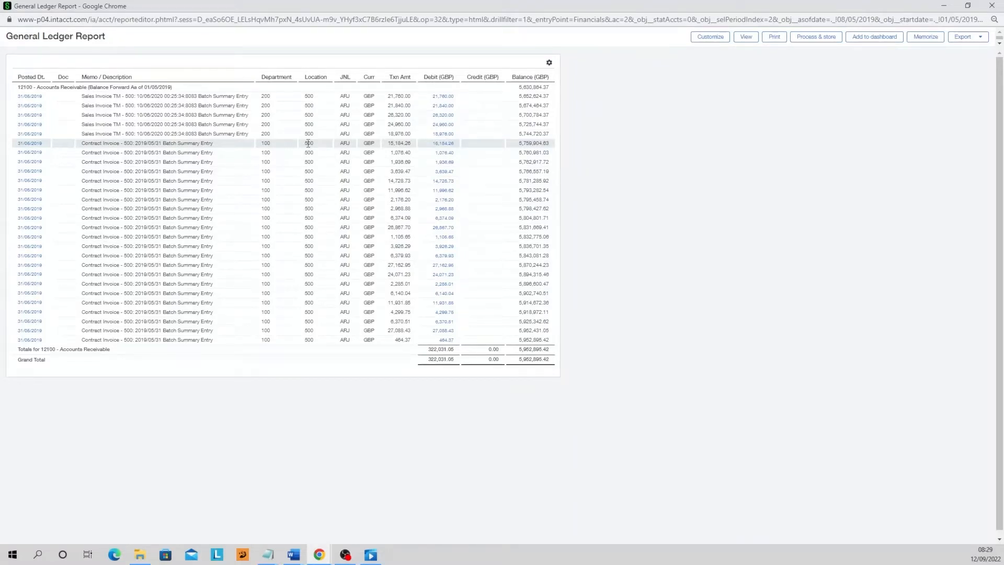
{"action": "left_click", "coordinate": [440, 97]}
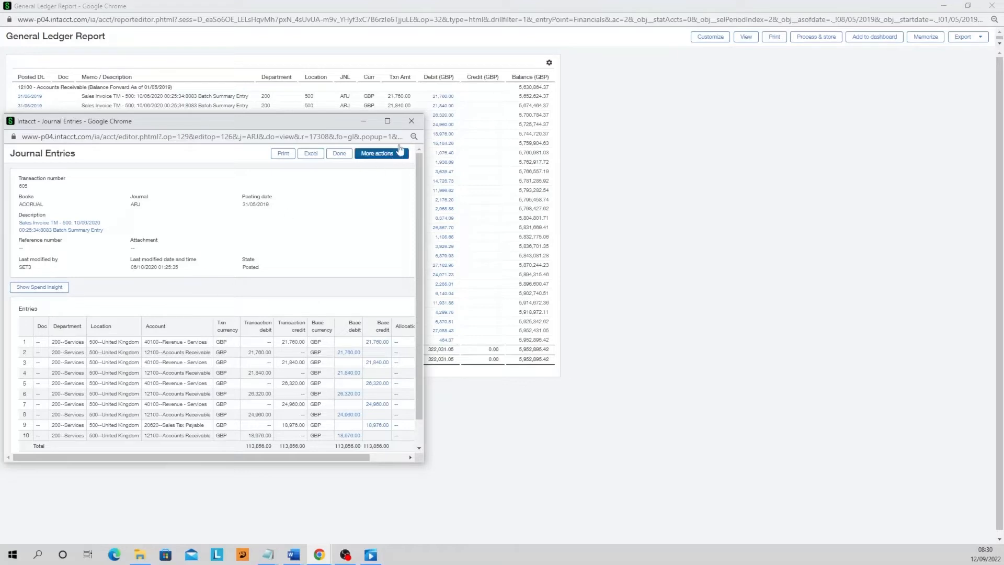
{"action": "left_click", "coordinate": [412, 122]}
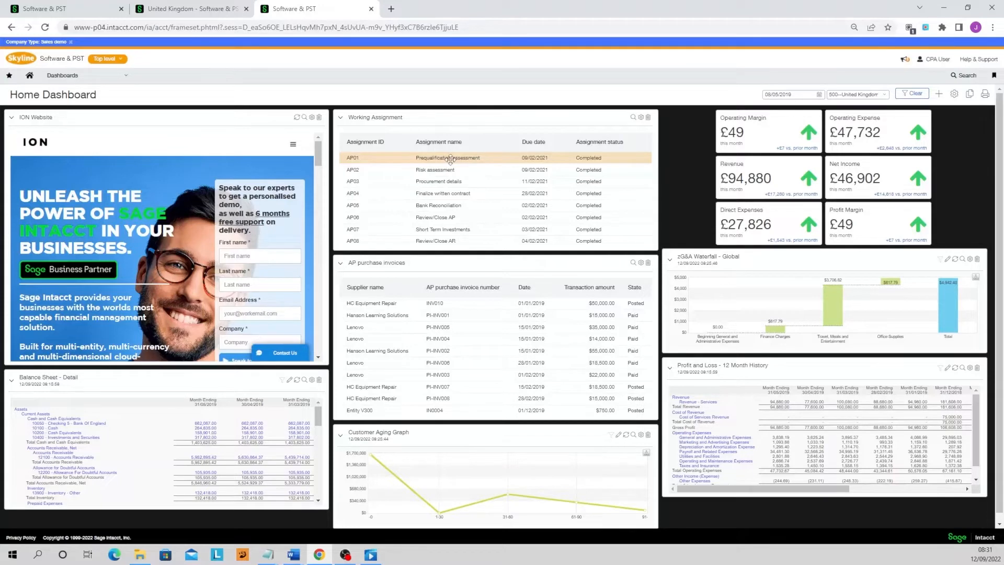
- Move the Working Assignment component below AP purchase invoices on the Home Dashboard
{"action": "left_click_drag", "start_coordinate": [479, 118], "coordinate": [480, 264]}
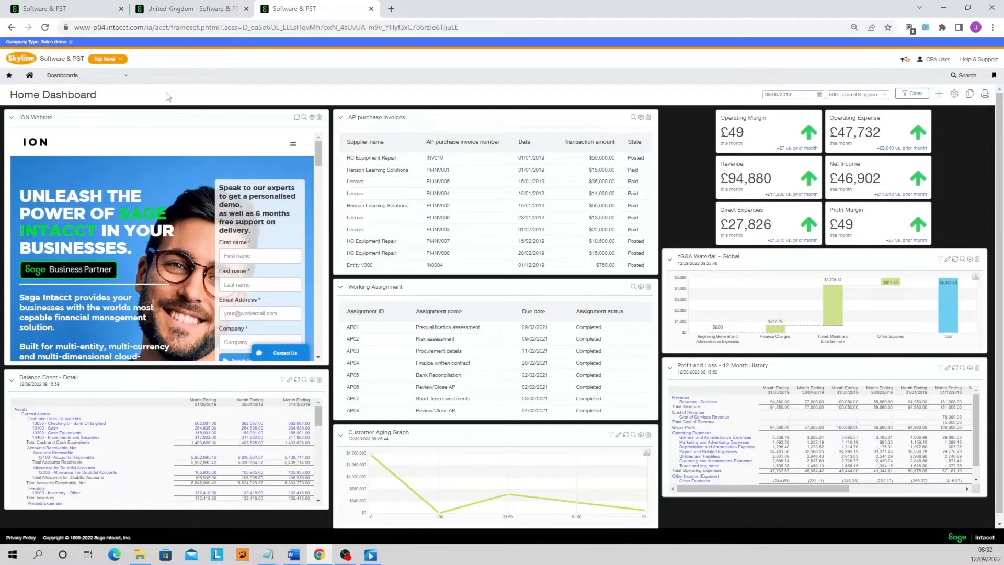
- Switch to the 500--United Kingdom entity and start a new purchase requisition in Purchasing
{"action": "left_click", "coordinate": [104, 60]}
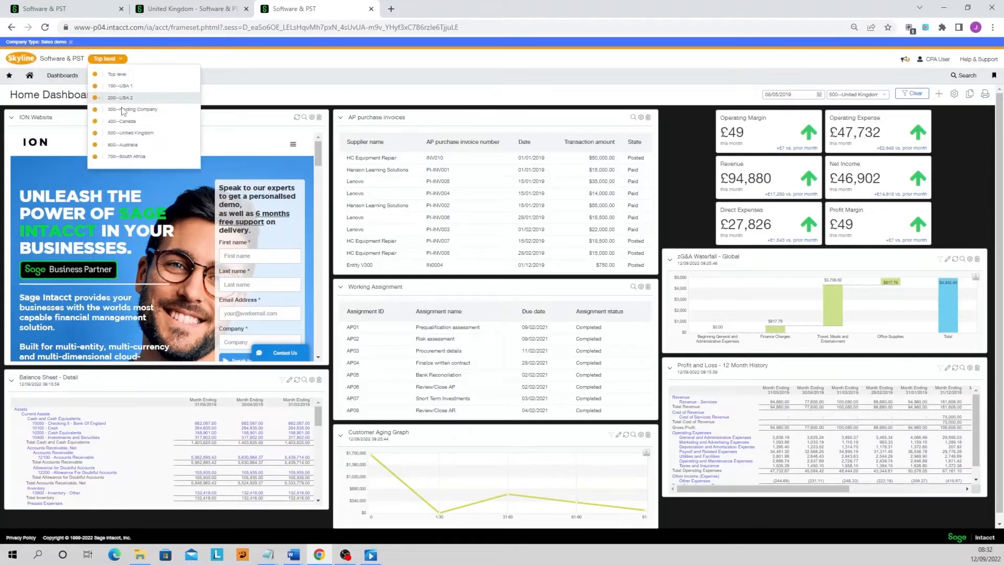
{"action": "left_click", "coordinate": [129, 134]}
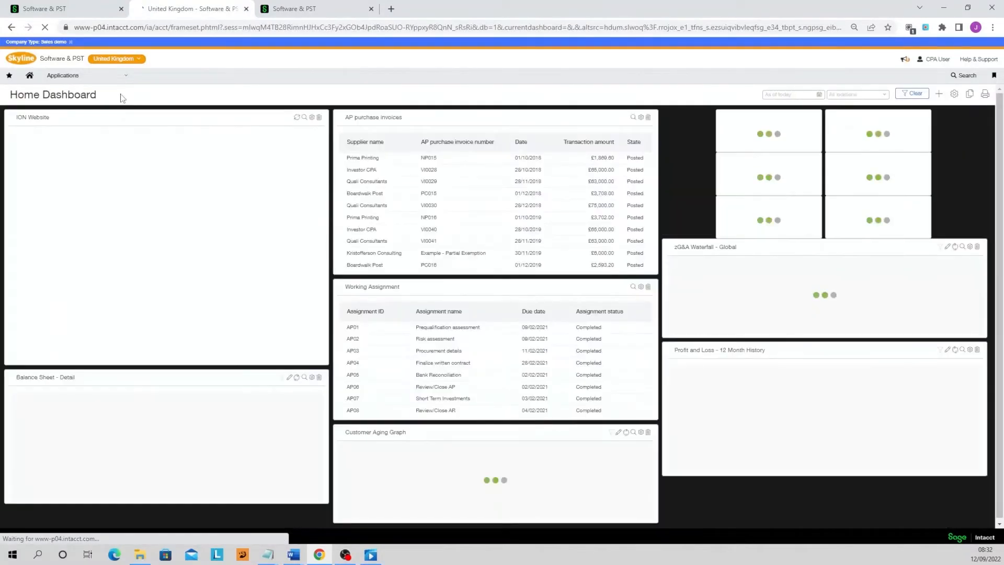
{"action": "left_click", "coordinate": [119, 78]}
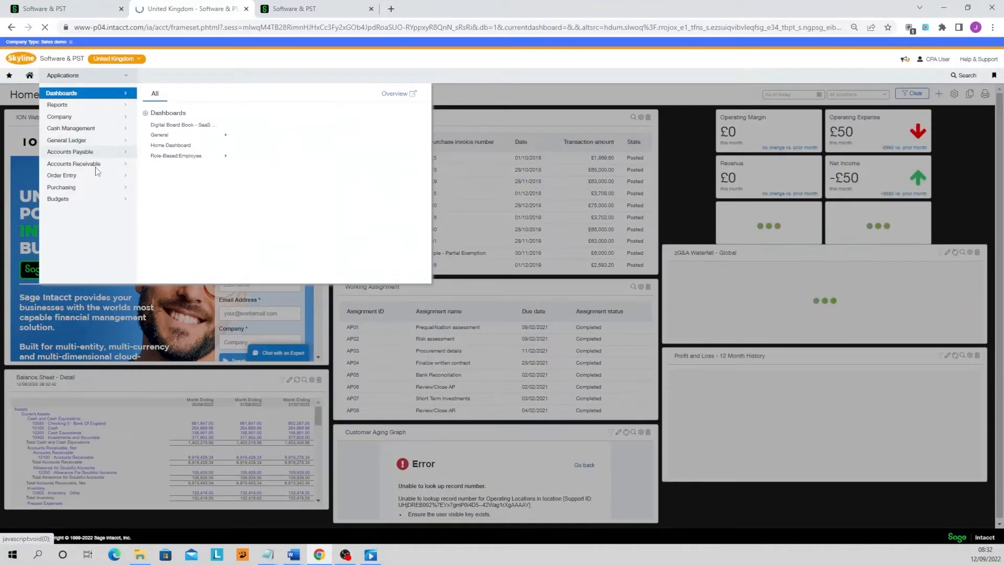
{"action": "mouse_move", "coordinate": [95, 191]}
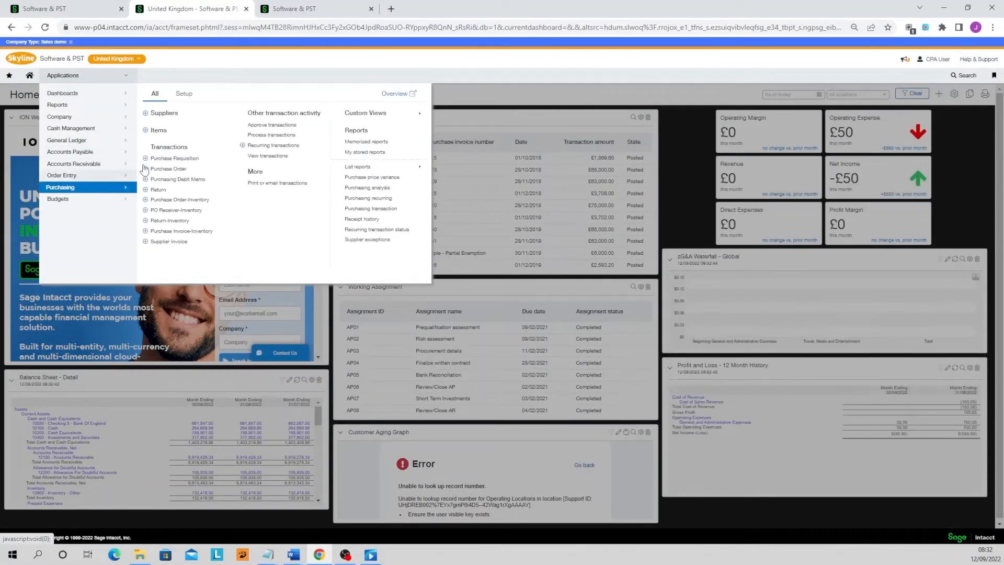
{"action": "left_click", "coordinate": [168, 161]}
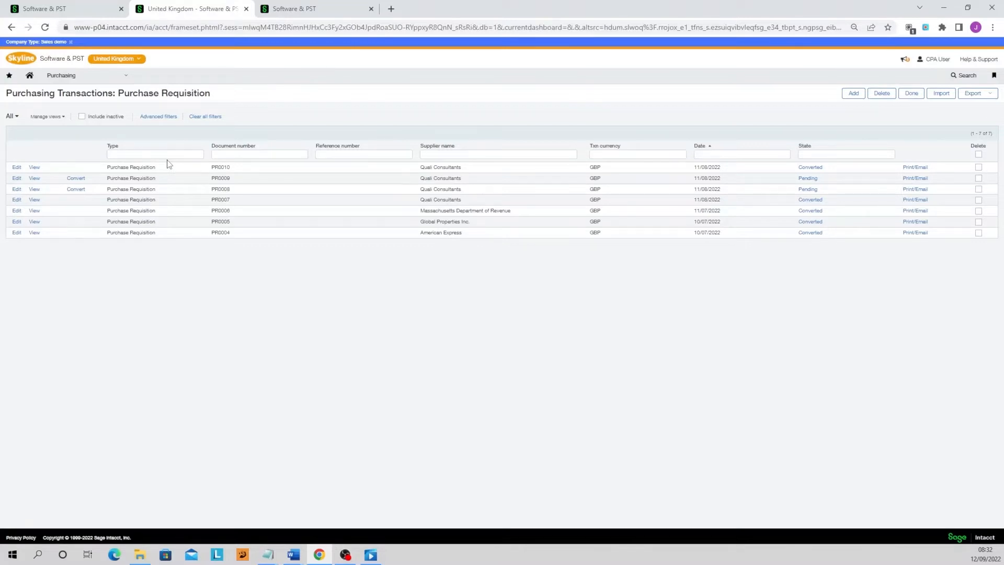
{"action": "left_click", "coordinate": [95, 82]}
{"action": "left_click", "coordinate": [853, 93]}
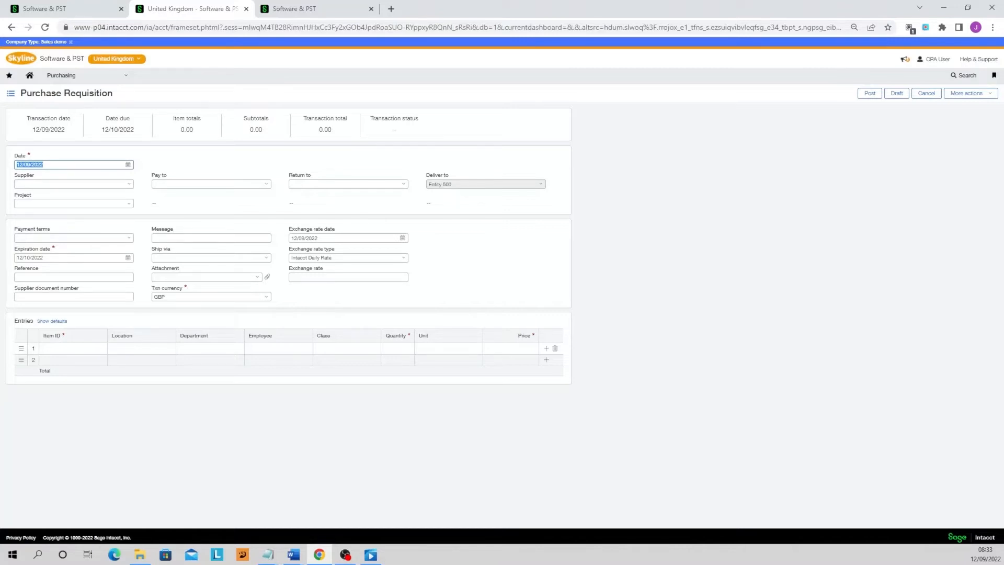
- Set the requisition's supplier to Quali Consultants and its payment terms to Net 15
{"action": "left_click", "coordinate": [71, 184]}
{"action": "type", "text": "QUALI"}
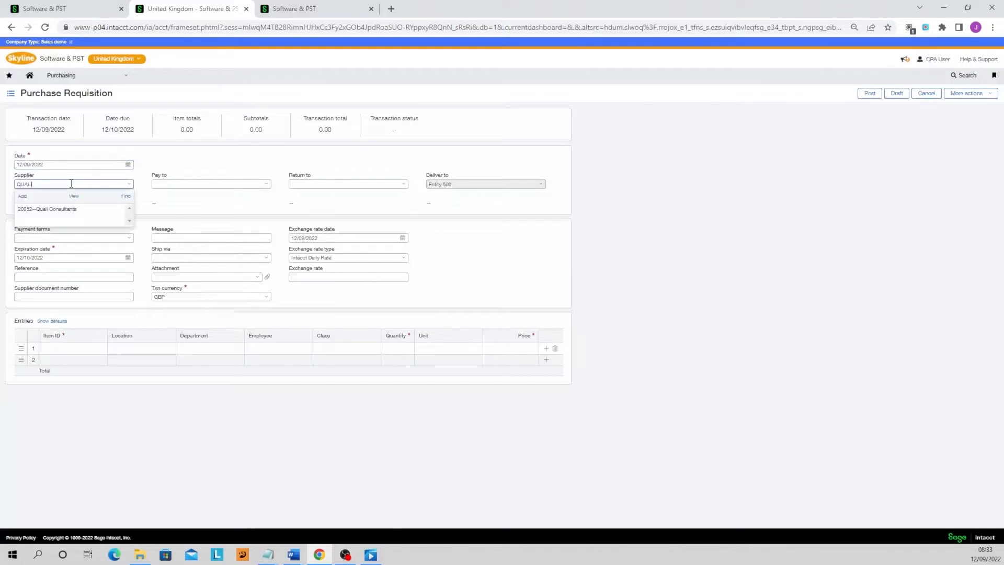
{"action": "left_click", "coordinate": [58, 209]}
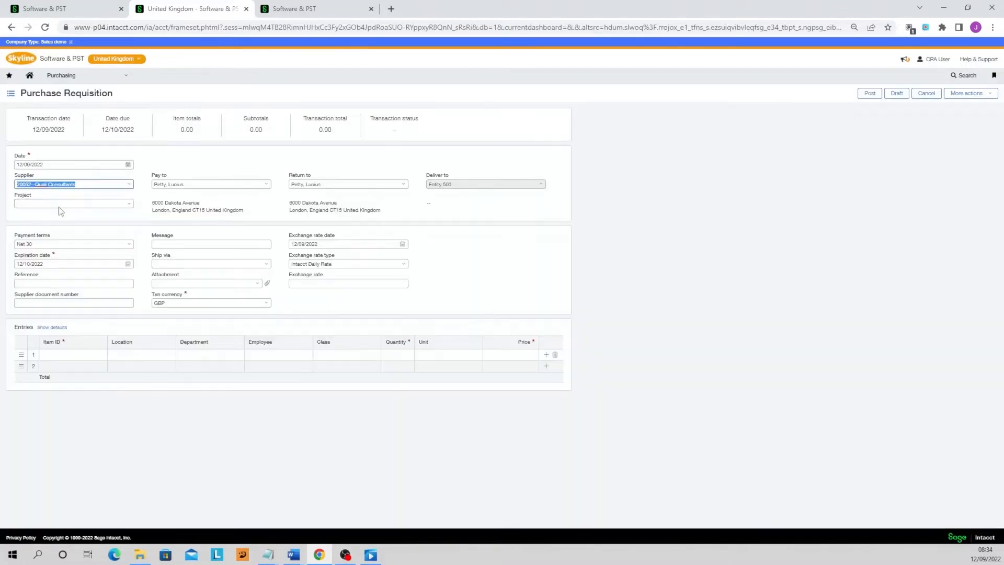
{"action": "left_click", "coordinate": [160, 159]}
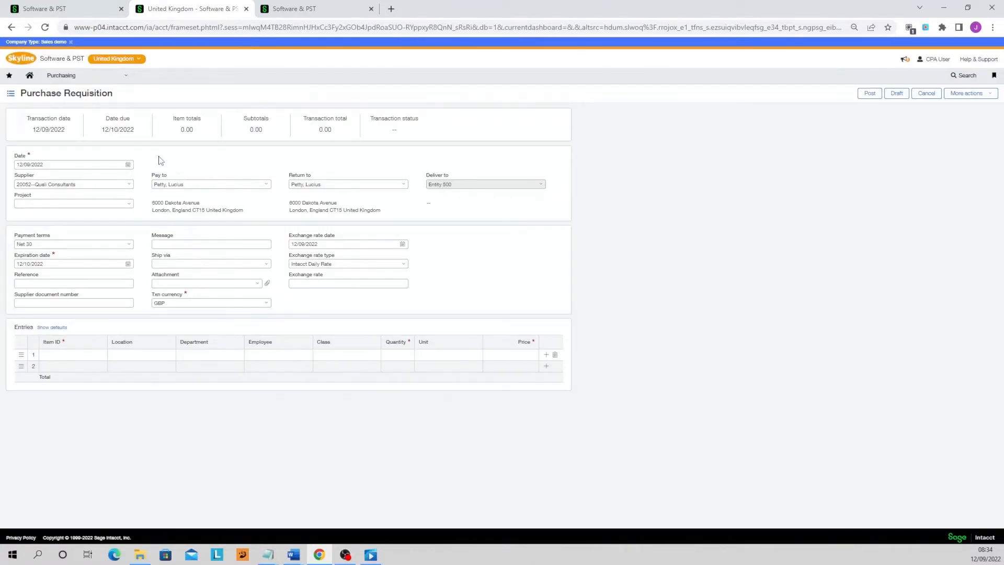
{"action": "left_click", "coordinate": [129, 247]}
{"action": "left_click", "coordinate": [94, 291]}
- Add the item 60340--Office Supplies as the first entry line and assign it to the 100--Sales department
{"action": "left_click", "coordinate": [79, 356]}
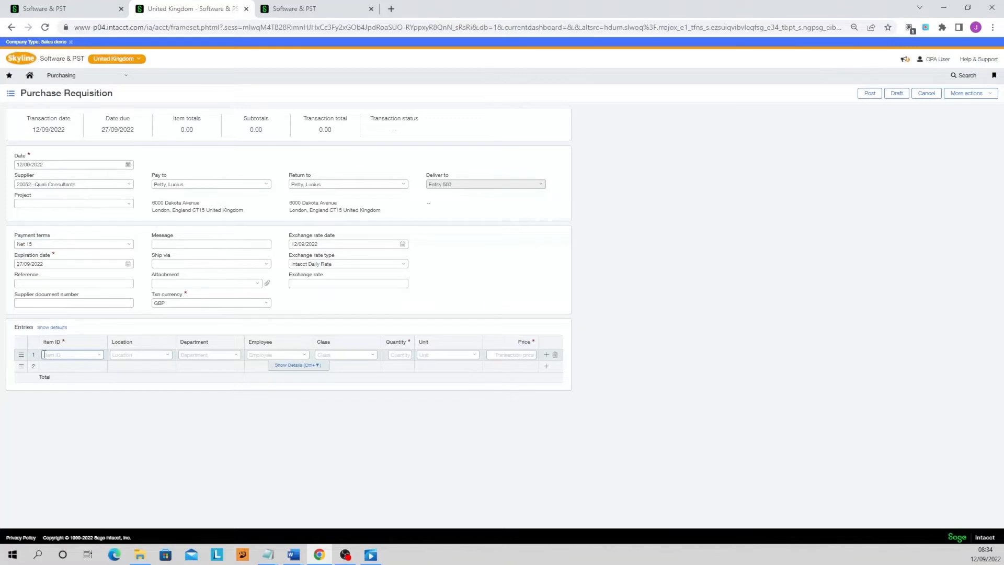
{"action": "type", "text": "off"}
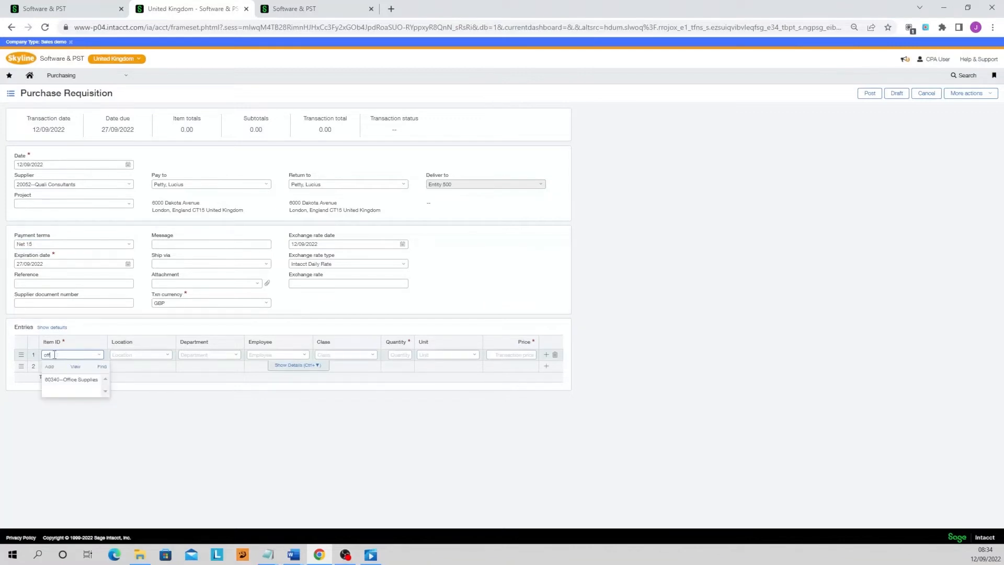
{"action": "left_click", "coordinate": [70, 380]}
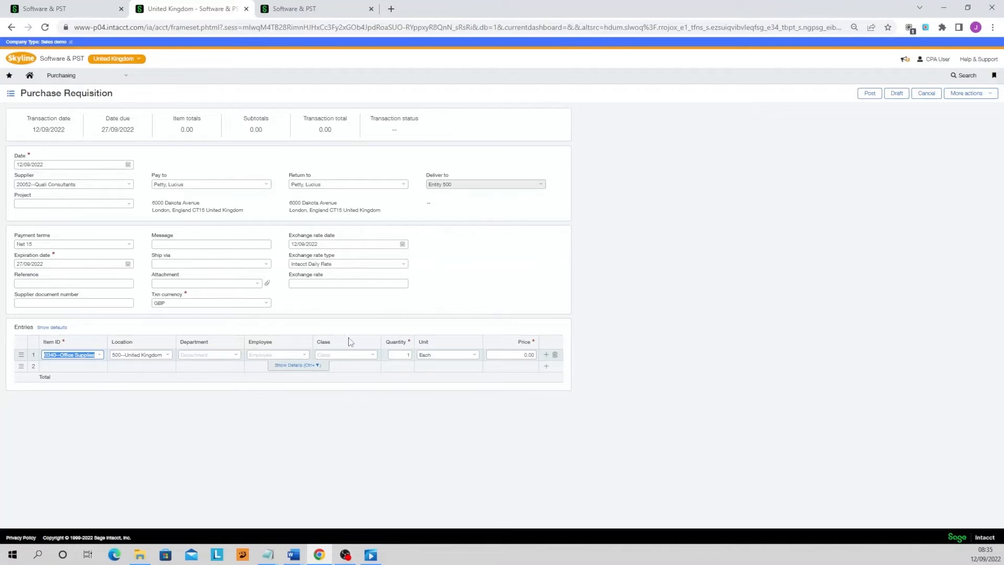
{"action": "left_click", "coordinate": [235, 354]}
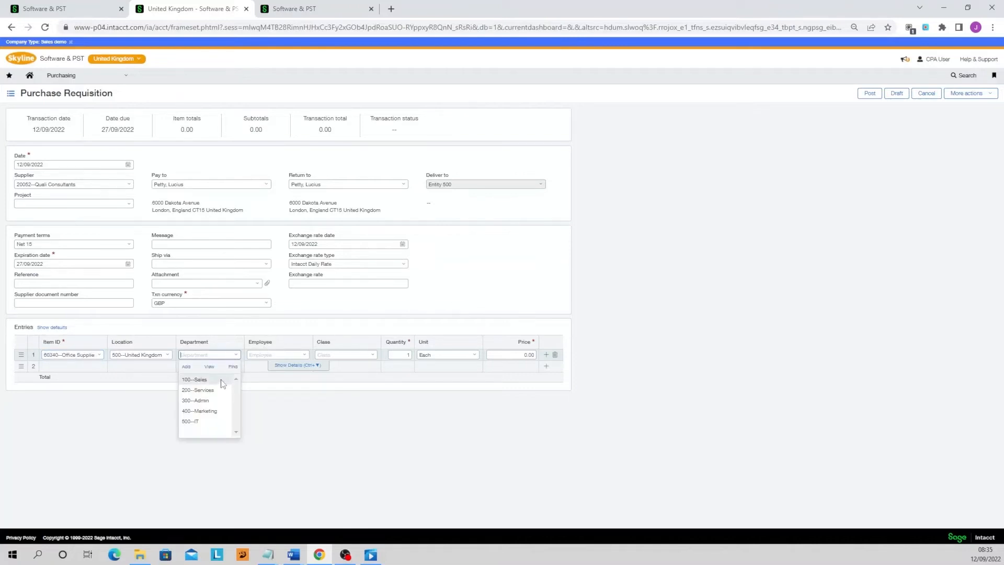
{"action": "left_click", "coordinate": [221, 379]}
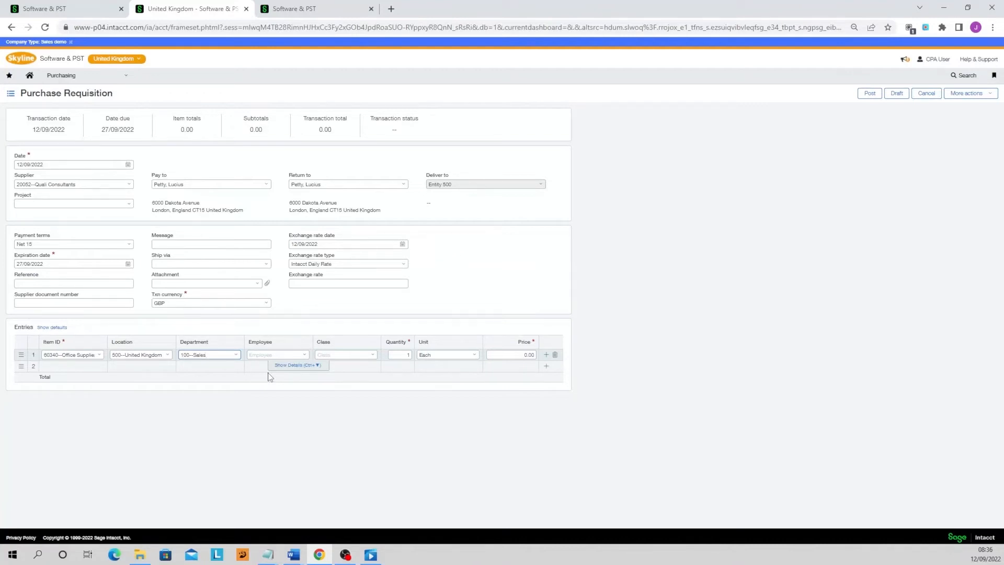
- Assign the first employee in the list to the Office Supplies line
{"action": "left_click", "coordinate": [304, 355]}
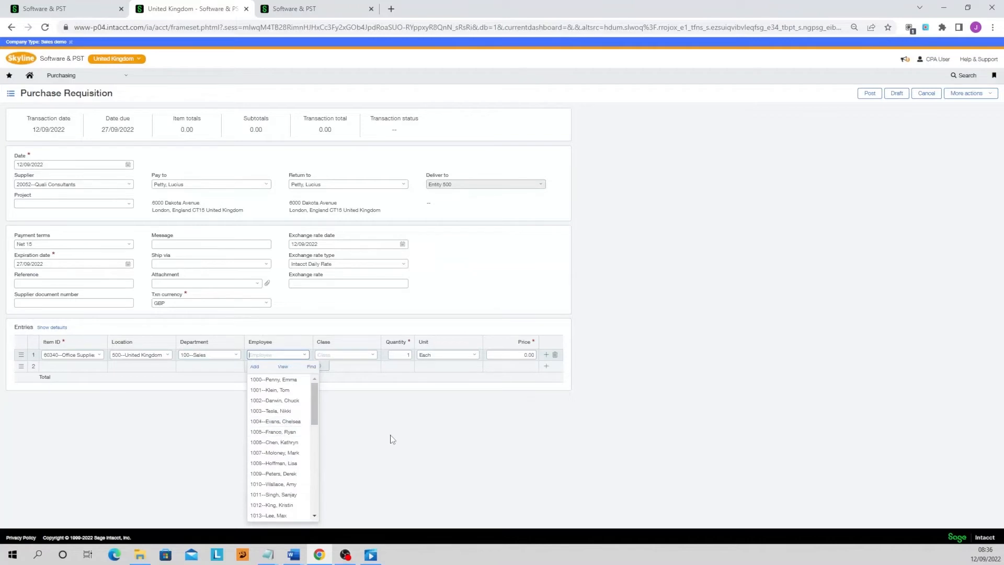
{"action": "left_click", "coordinate": [359, 327]}
{"action": "left_click", "coordinate": [343, 355]}
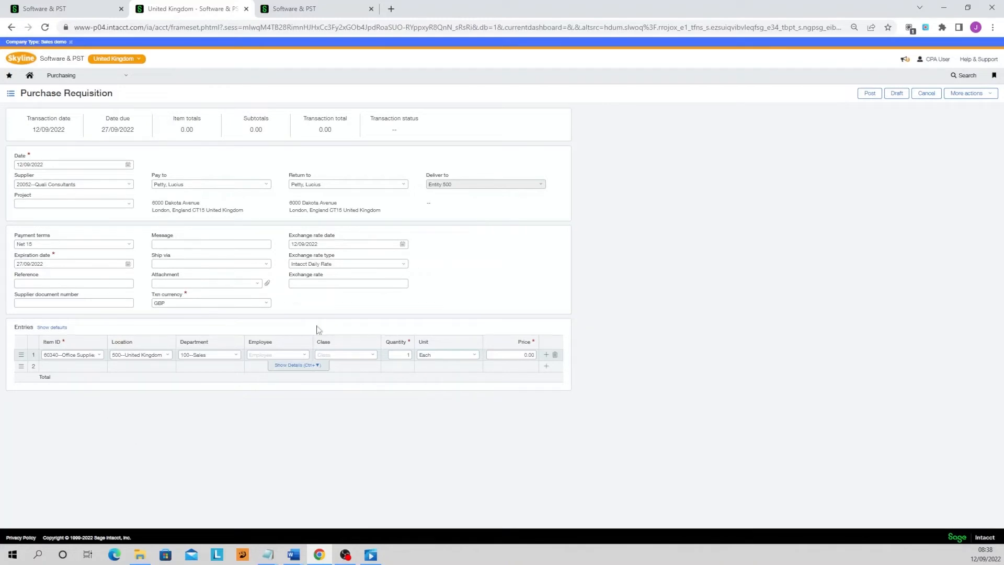
{"action": "left_click", "coordinate": [304, 355]}
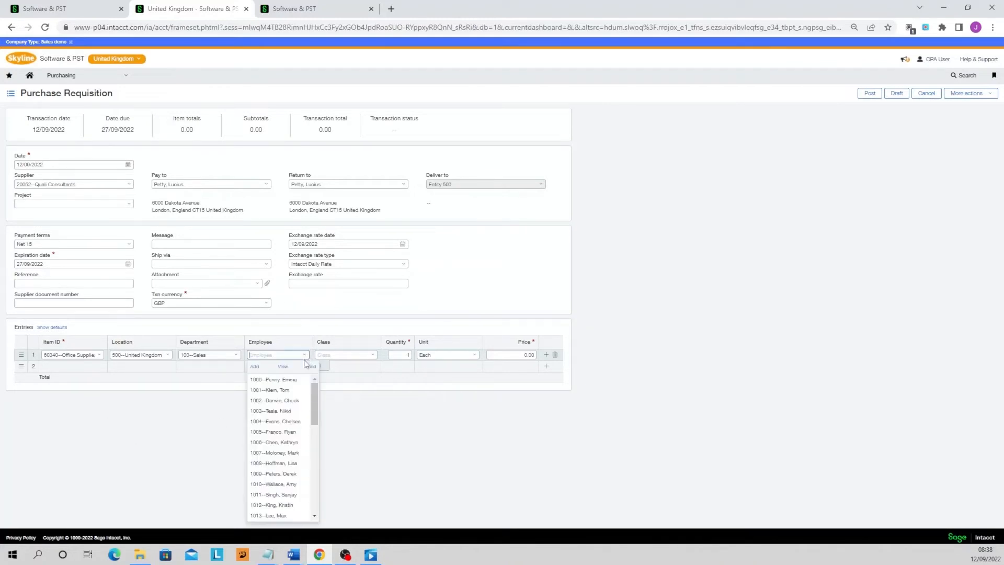
{"action": "left_click", "coordinate": [273, 380]}
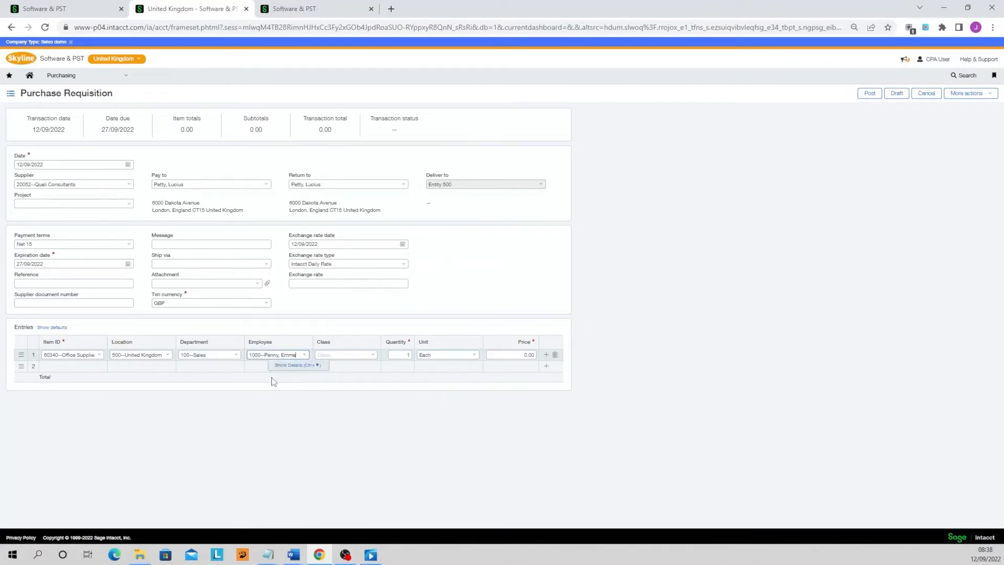
- Set the Office Supplies line's price to 100.00 and post the purchase requisition
{"action": "left_click", "coordinate": [518, 355]}
{"action": "left_click", "coordinate": [868, 94]}
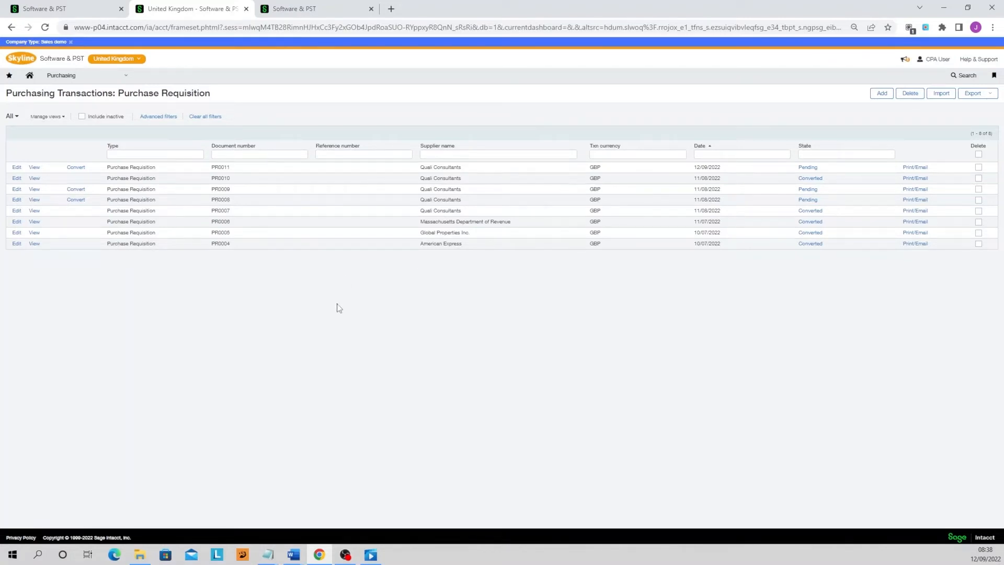
- Convert the Quali Consultants requisition dated 12/09/2022 into a Purchase Order and post it
{"action": "left_click", "coordinate": [78, 171]}
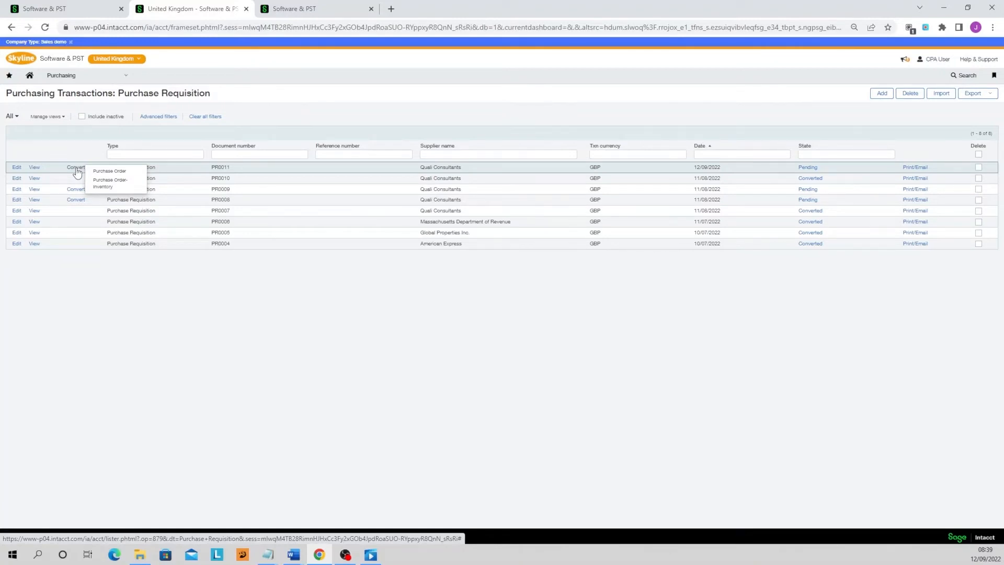
{"action": "left_click", "coordinate": [110, 171]}
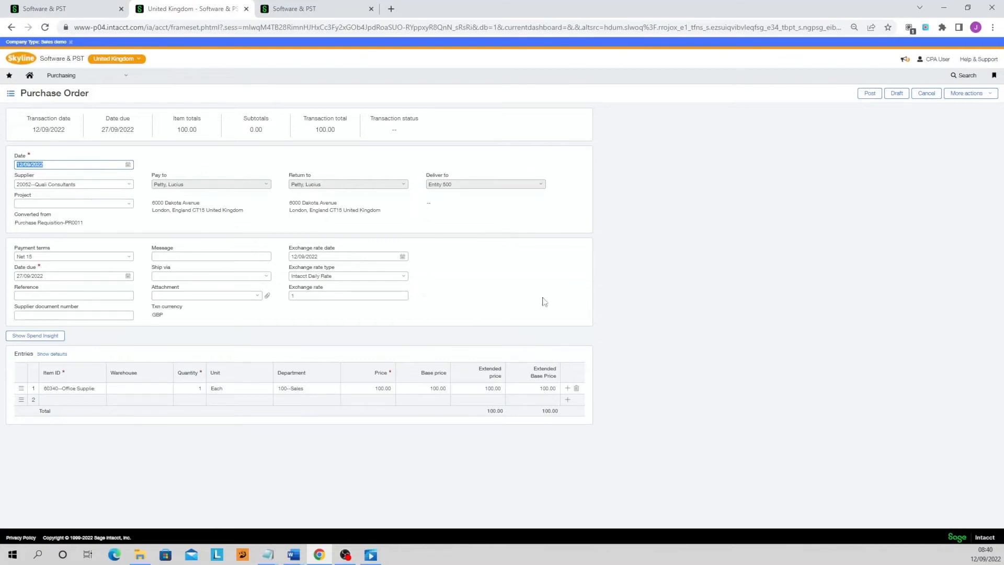
{"action": "left_click", "coordinate": [869, 94]}
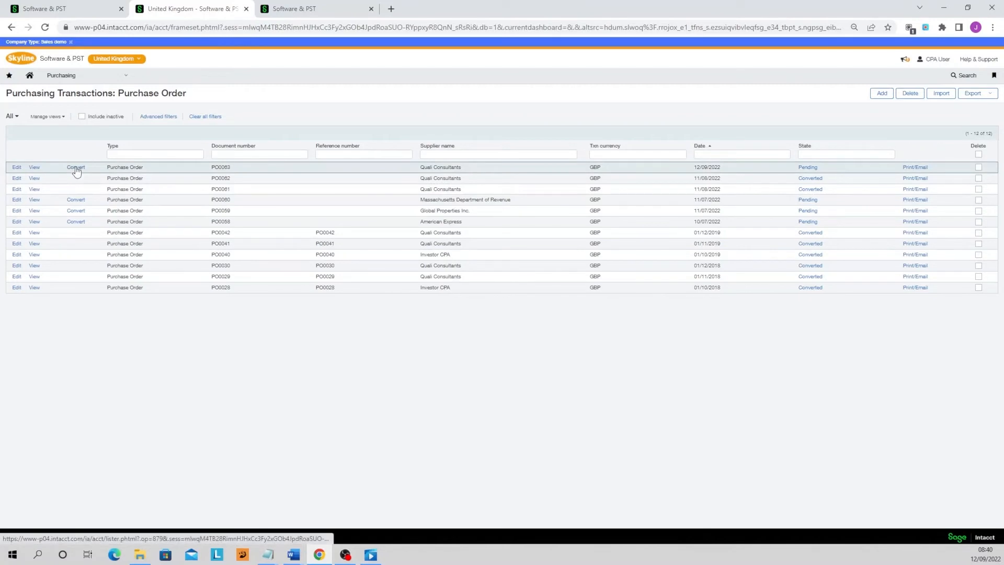
- Convert the Quali Consultants purchase order dated 12/09/2022 into a Supplier Invoice and set its supplier document number to 982347932
{"action": "mouse_move", "coordinate": [76, 170]}
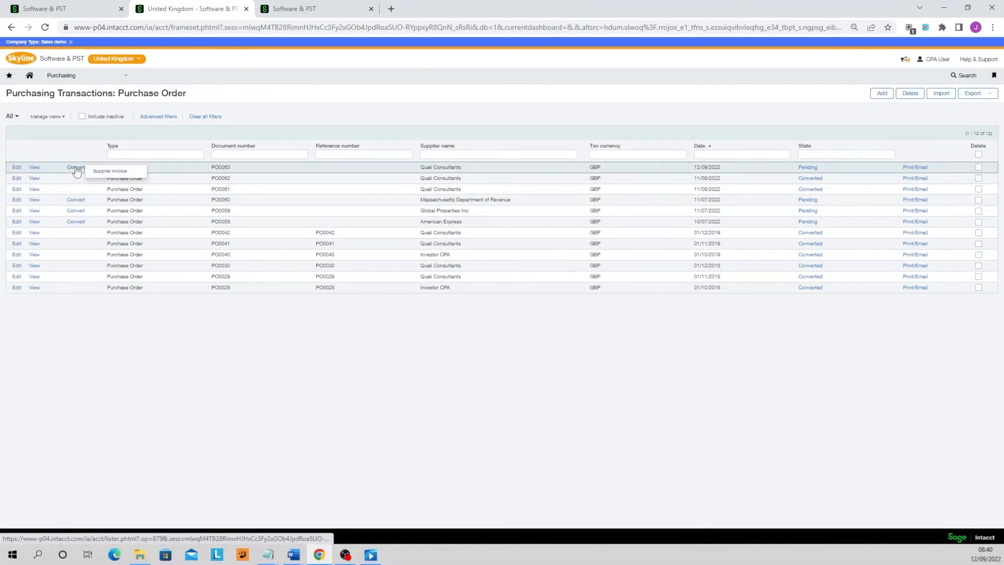
{"action": "left_click", "coordinate": [102, 172]}
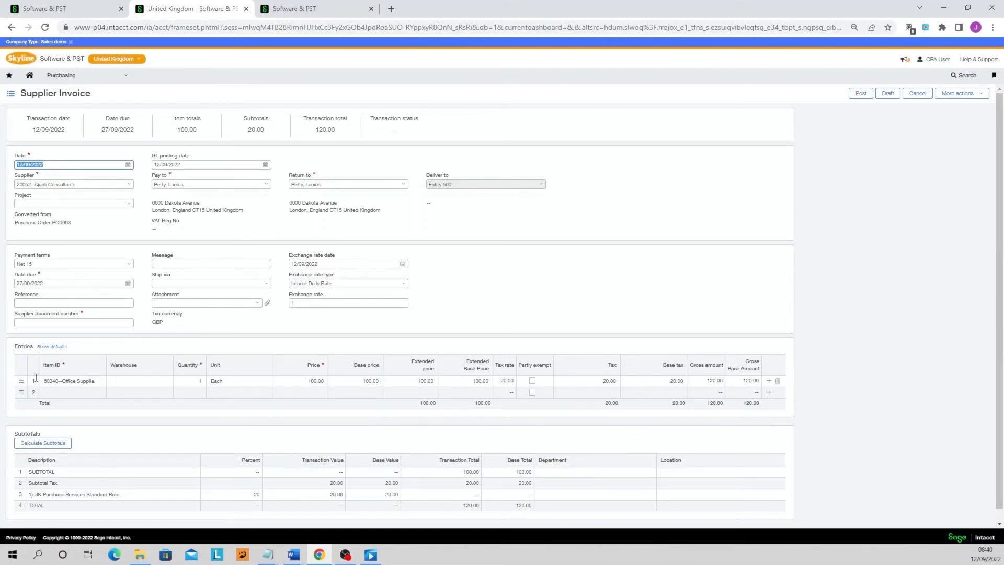
{"action": "left_click", "coordinate": [54, 322]}
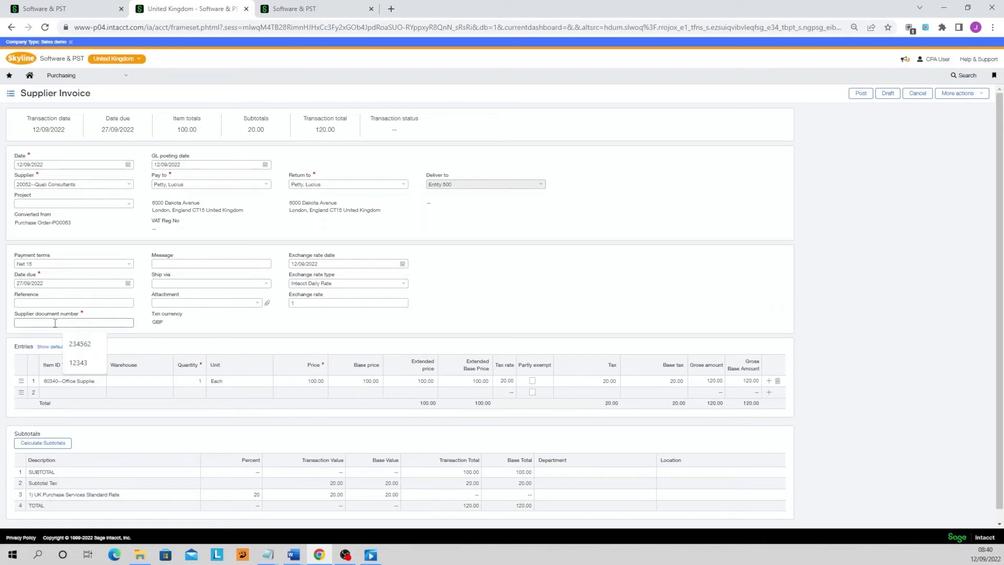
{"action": "type", "text": "982347932"}
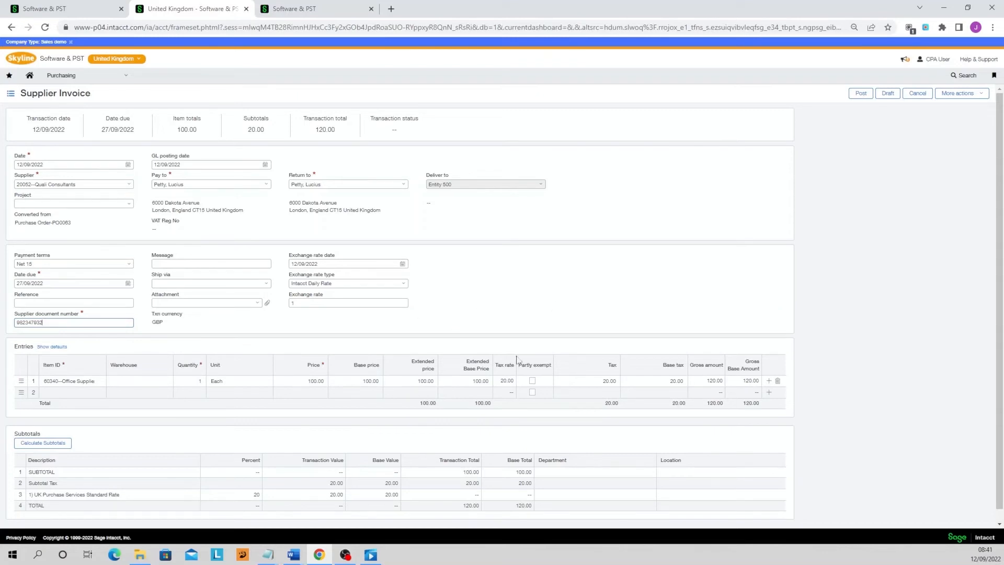
- Check the Office Supplies line's price on the supplier invoice and post the invoice
{"action": "left_click", "coordinate": [300, 381]}
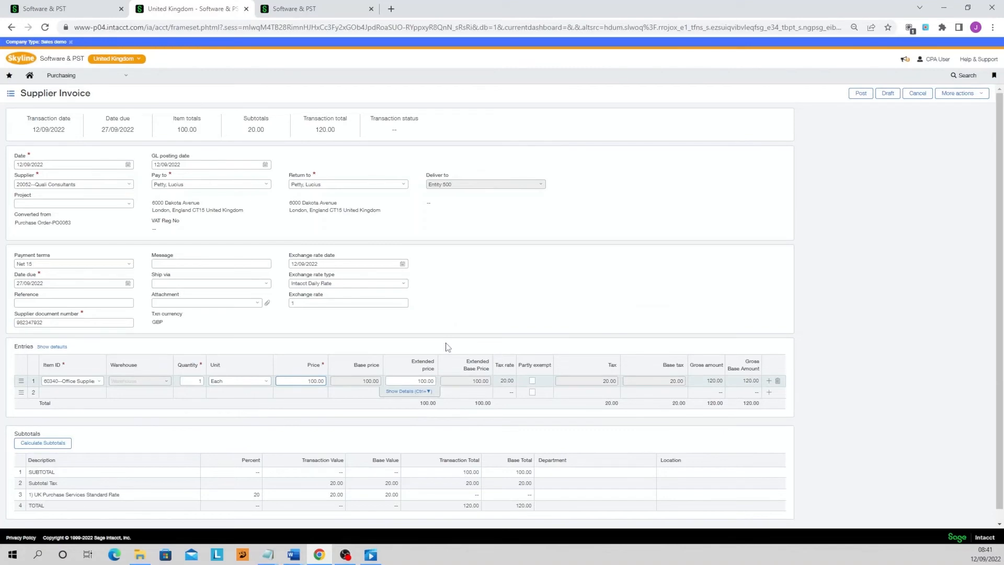
{"action": "left_click", "coordinate": [623, 320]}
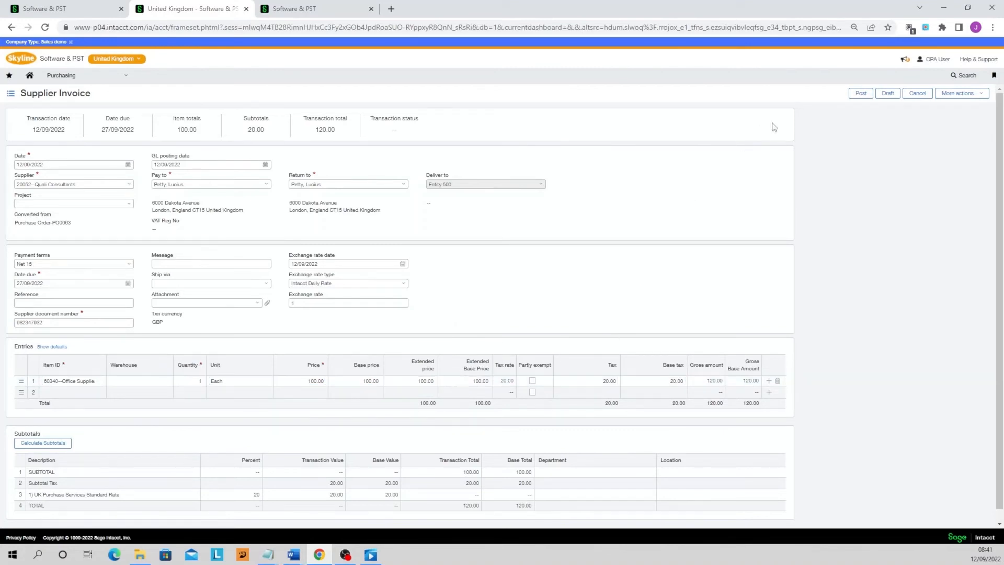
{"action": "left_click", "coordinate": [861, 94]}
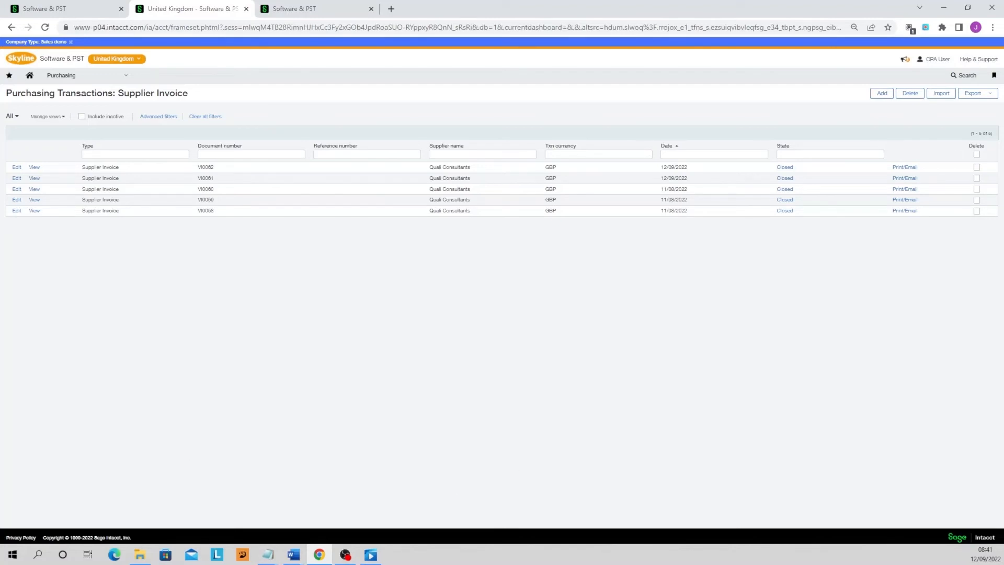
{"action": "key", "text": "alt+Tab"}
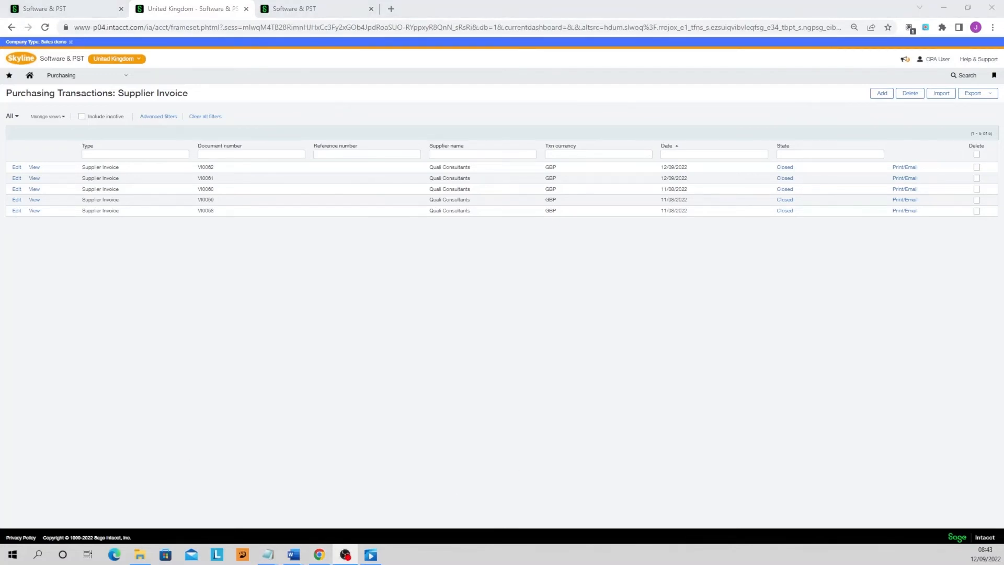
{"action": "key", "text": "alt+Tab"}
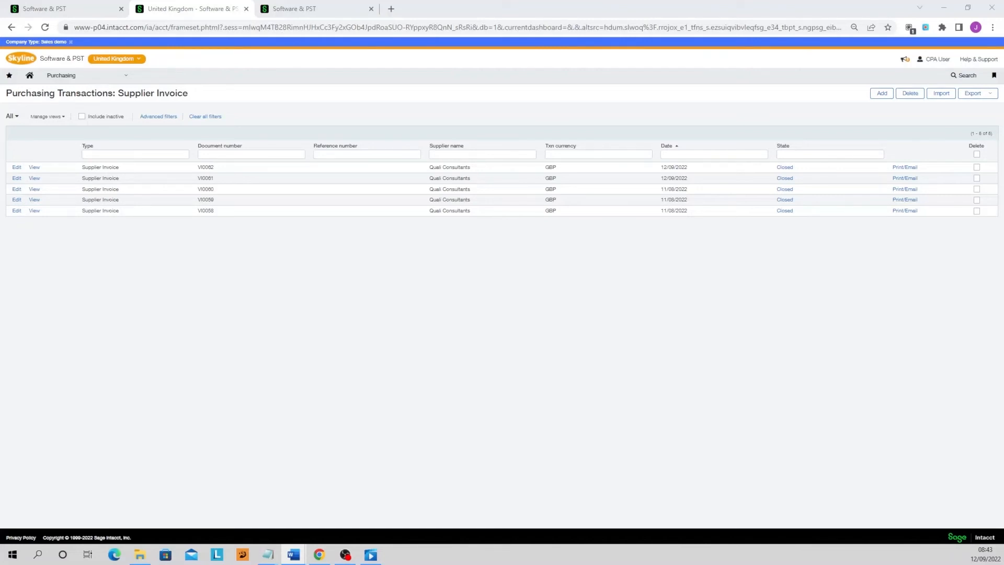
- Switch from the United Kingdom entity to Top level and open the Reports Center there
{"action": "left_click", "coordinate": [117, 58]}
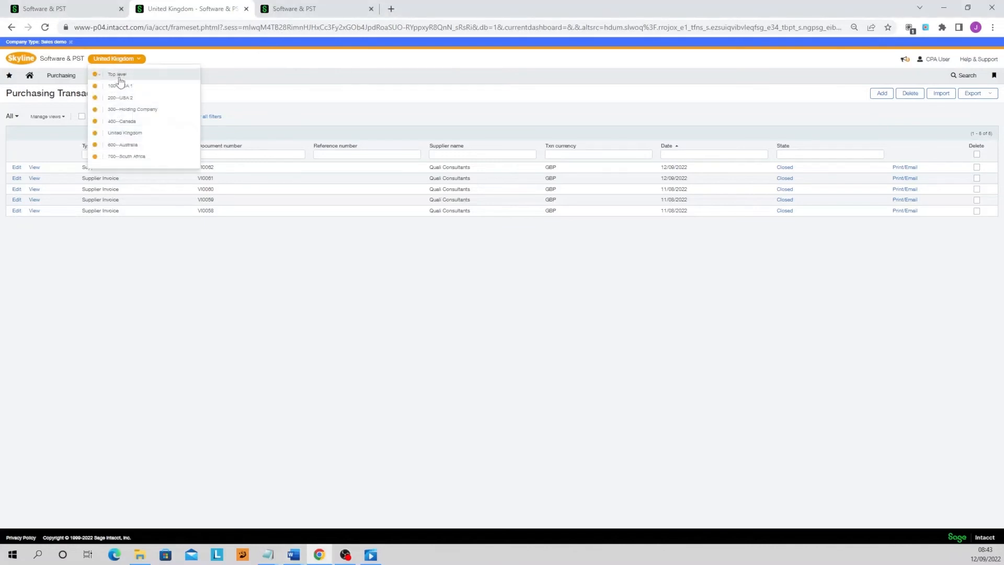
{"action": "left_click", "coordinate": [118, 75]}
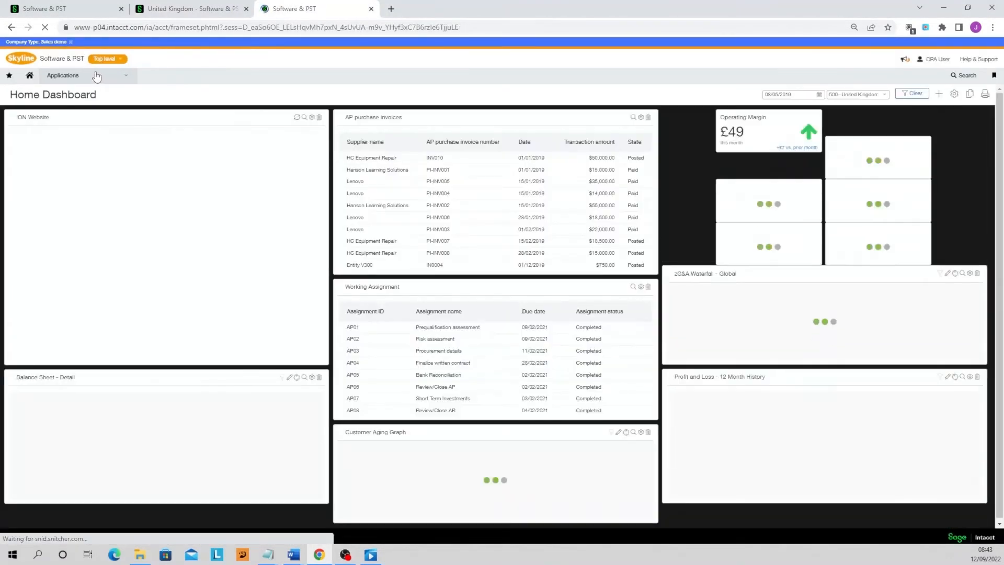
{"action": "left_click", "coordinate": [96, 76]}
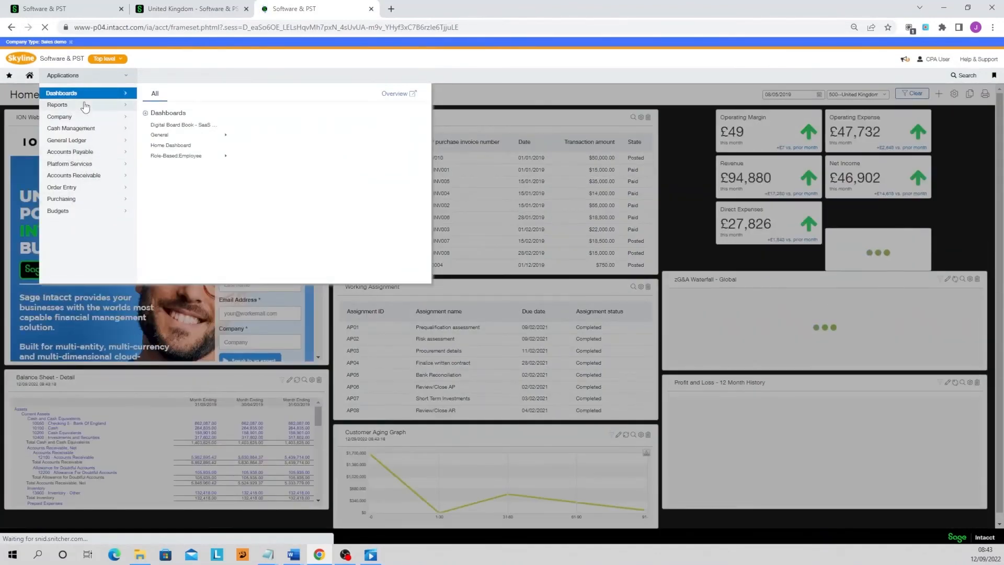
{"action": "mouse_move", "coordinate": [85, 107]}
{"action": "left_click", "coordinate": [165, 113]}
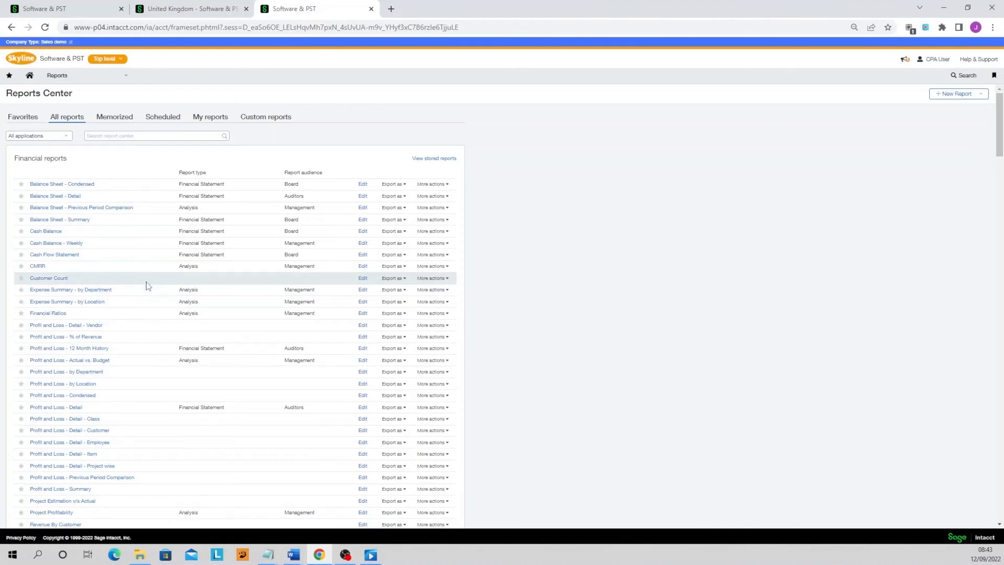
- View the Profit and Loss - Detail - Class report's definition in the Financial Report Writer and leave it without saving
{"action": "left_click", "coordinate": [363, 419]}
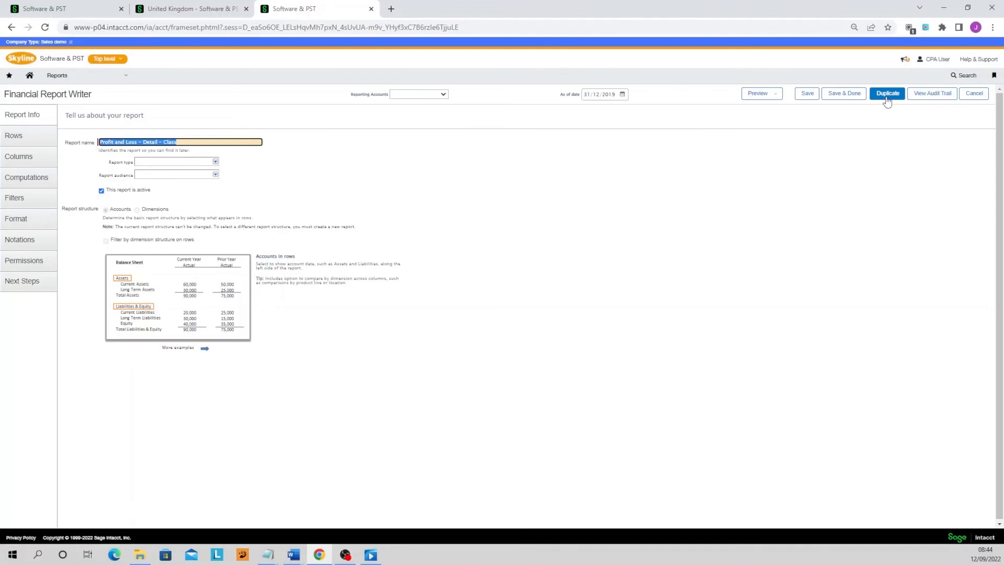
{"action": "left_click", "coordinate": [973, 97]}
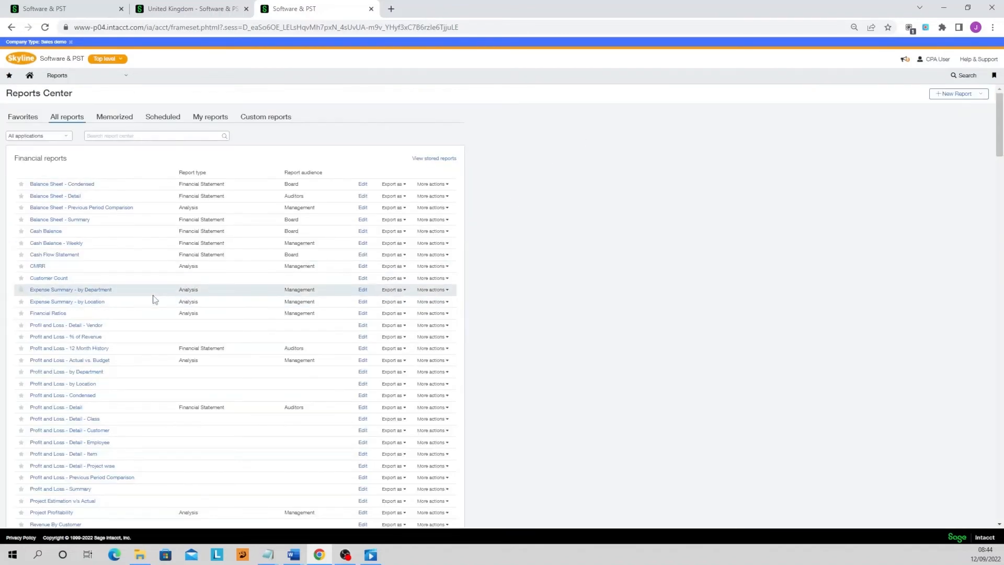
- Run the Profit and Loss - Detail report for the location 500--United Kingdom
{"action": "left_click", "coordinate": [68, 409]}
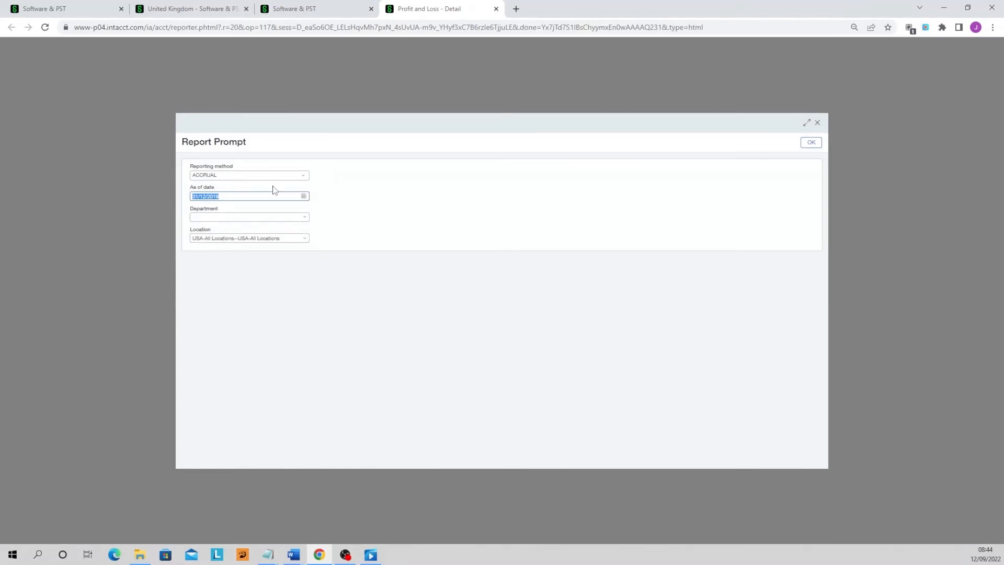
{"action": "left_click", "coordinate": [304, 240]}
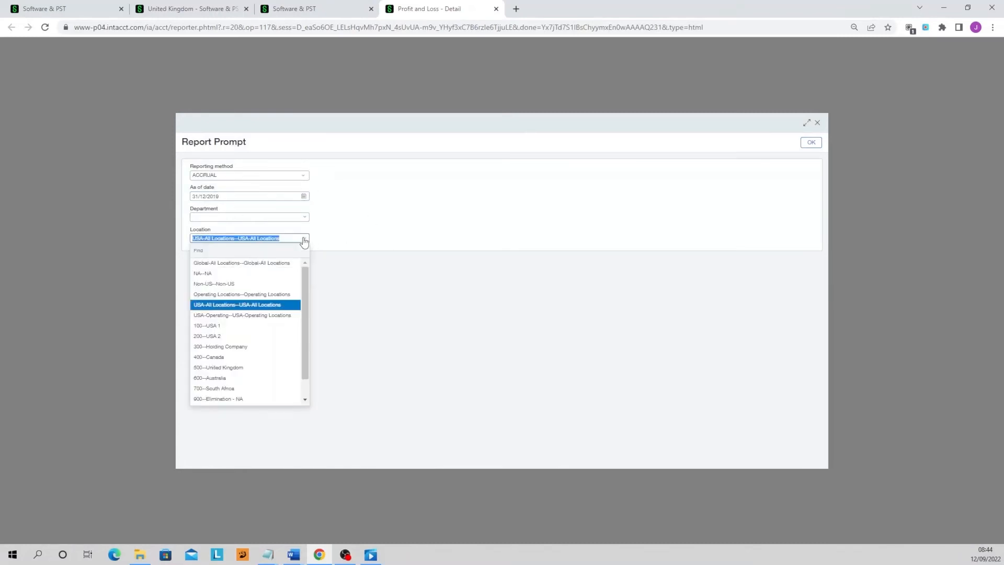
{"action": "left_click", "coordinate": [230, 367]}
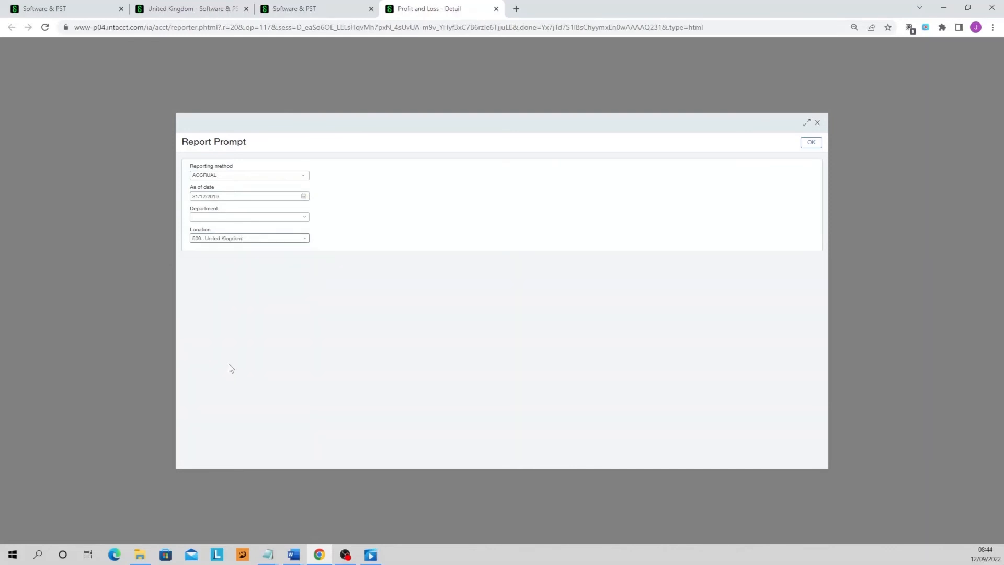
{"action": "left_click", "coordinate": [811, 146]}
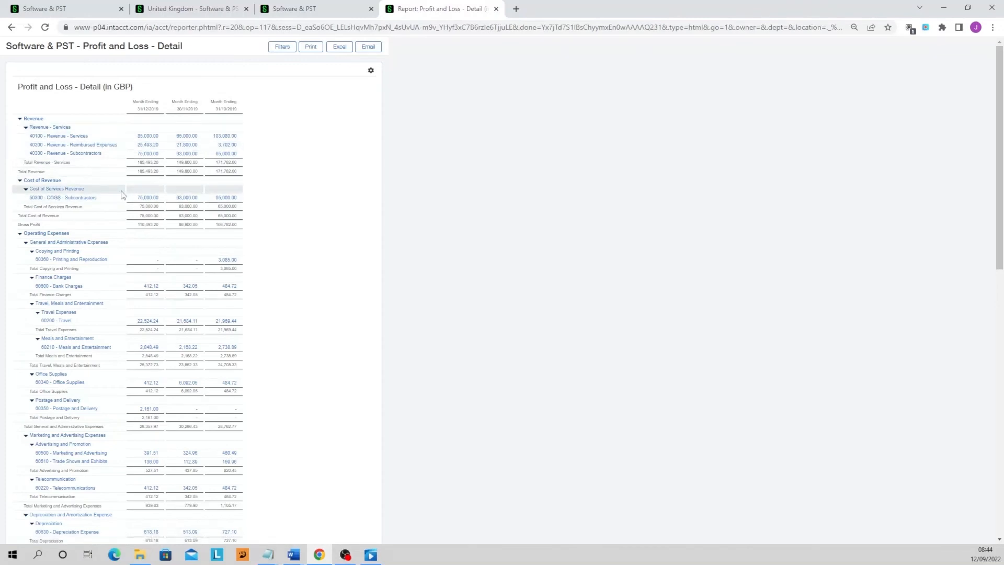
- Examine the general ledger account details behind 40100 - Revenue - Services in the report and close them
{"action": "left_click", "coordinate": [63, 140]}
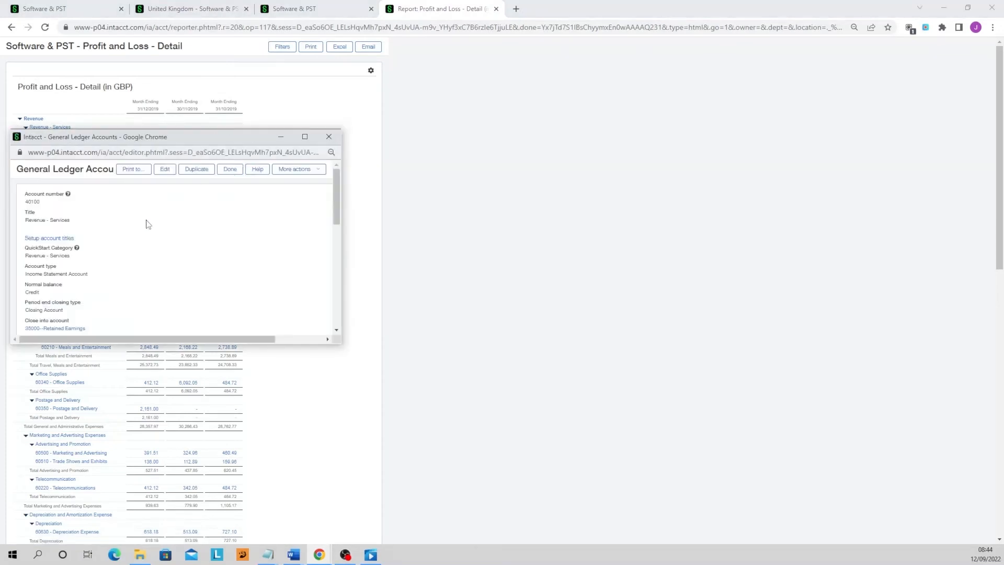
{"action": "scroll", "coordinate": [177, 277], "scroll_direction": "down", "scroll_amount": 5}
{"action": "scroll", "coordinate": [177, 278], "scroll_direction": "up", "scroll_amount": 5}
{"action": "scroll", "coordinate": [120, 267], "scroll_direction": "down", "scroll_amount": 2}
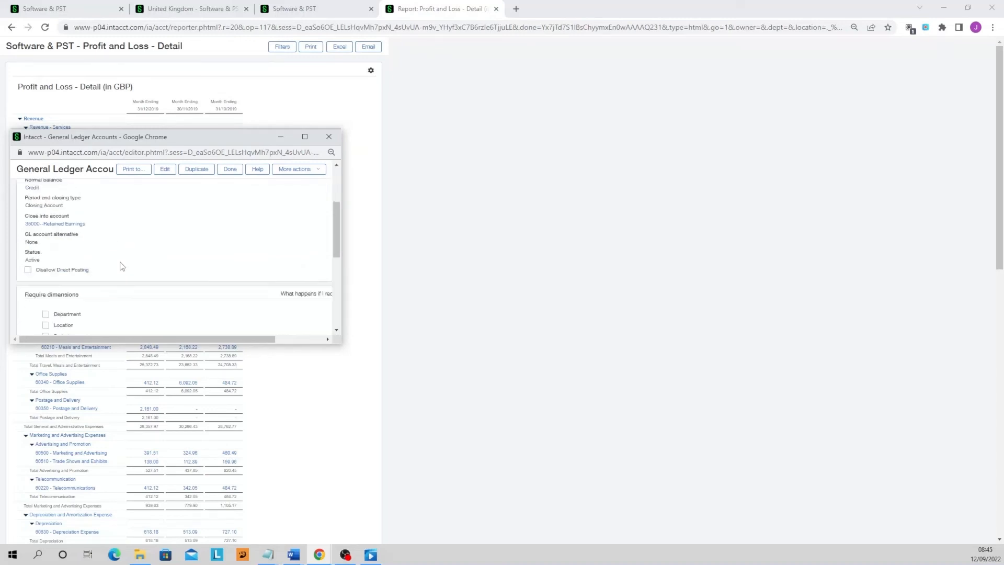
{"action": "left_click", "coordinate": [329, 136]}
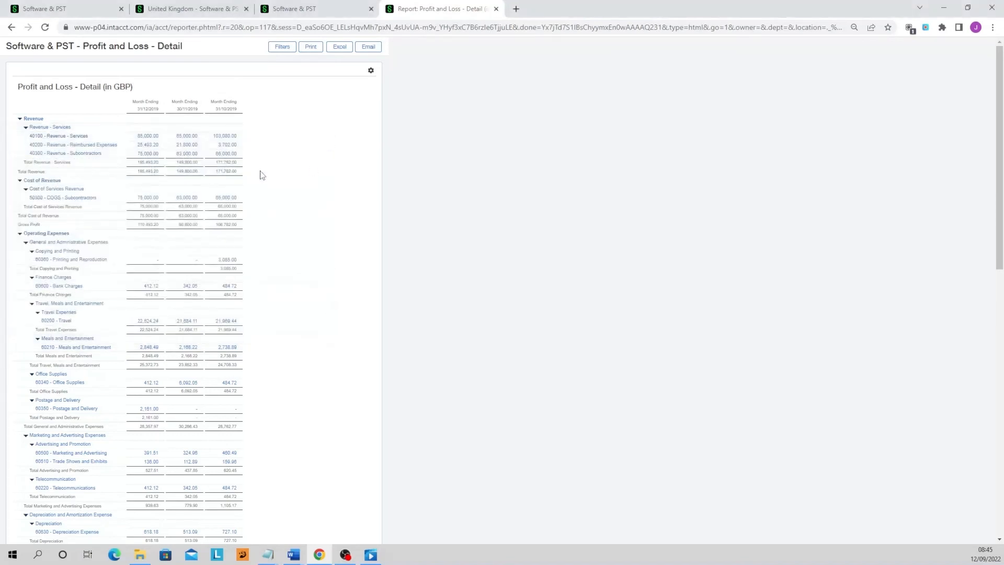
- Trace the 31/12/2019 amount of 40100 - Revenue - Services through the General Ledger Report to its journal entry, and close the report
{"action": "left_click", "coordinate": [141, 136]}
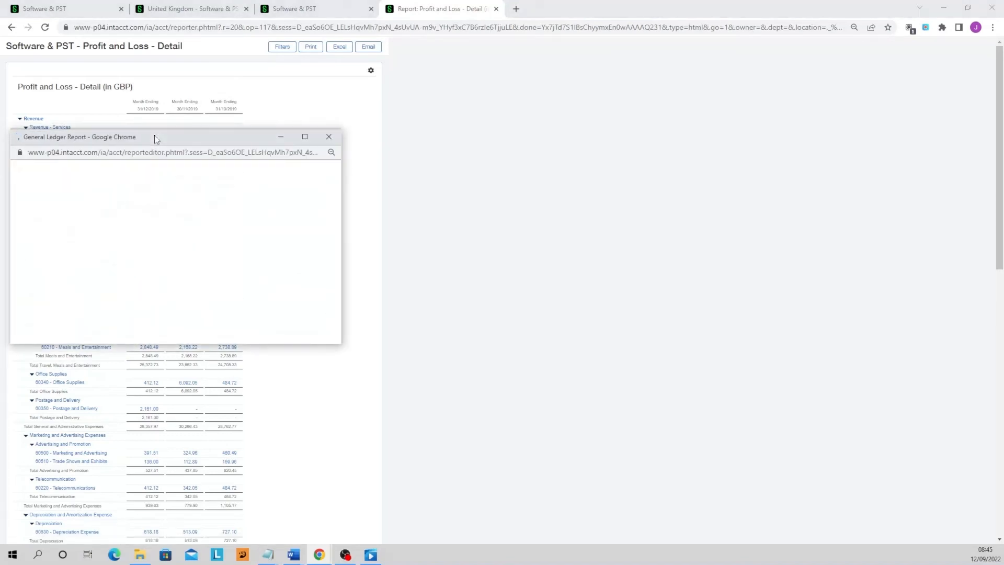
{"action": "left_click", "coordinate": [304, 137]}
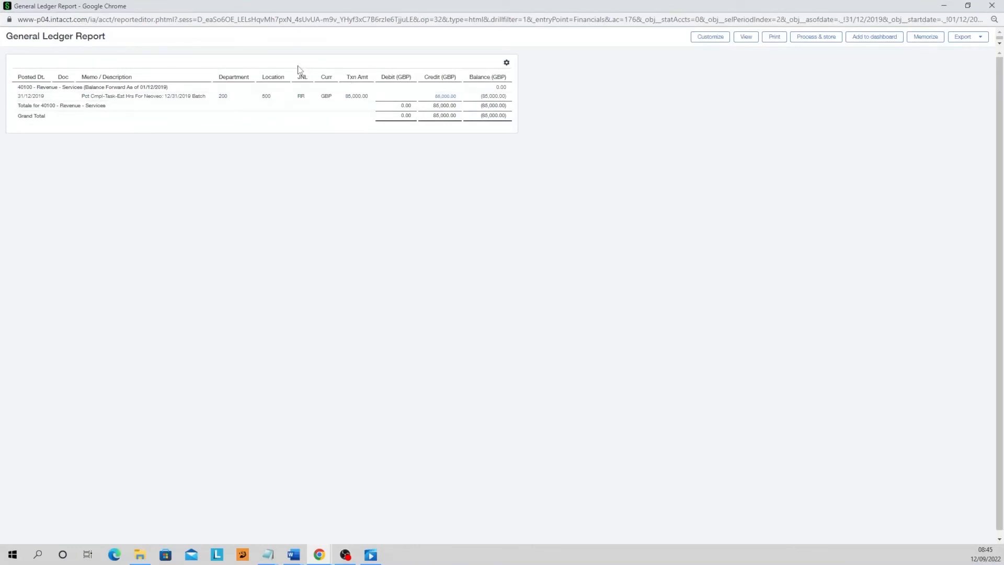
{"action": "left_click", "coordinate": [445, 97]}
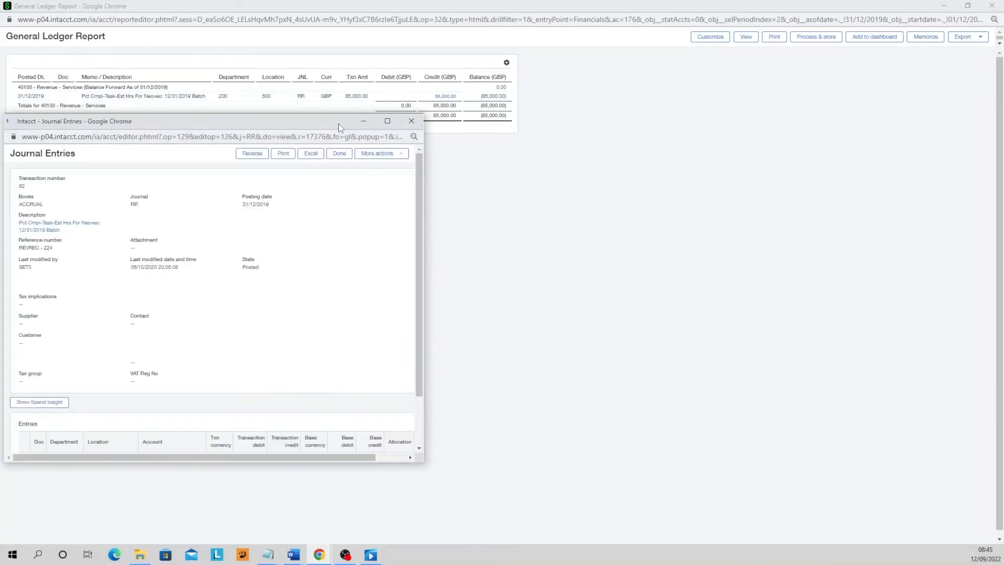
{"action": "left_click", "coordinate": [412, 122]}
{"action": "left_click", "coordinate": [992, 5]}
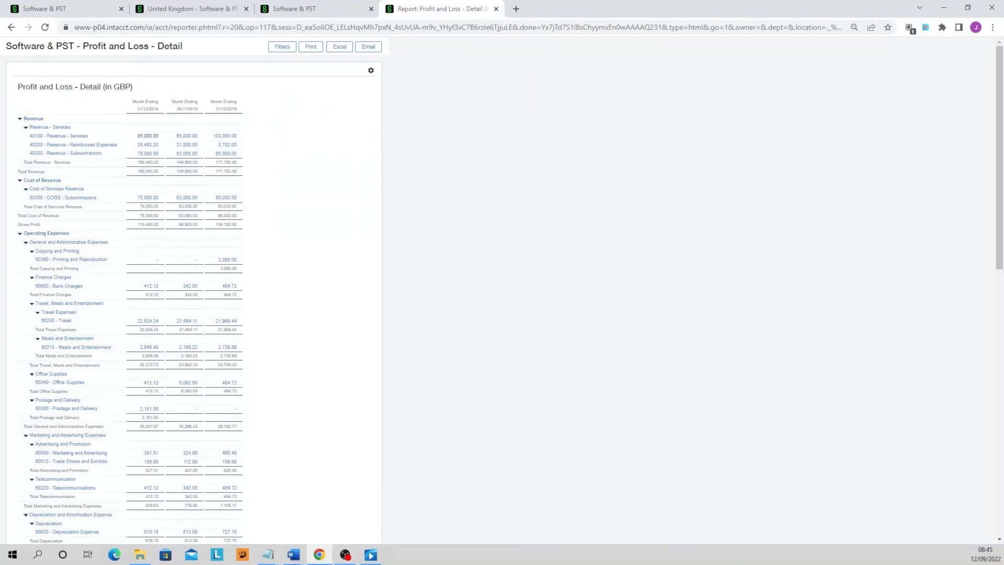
{"action": "left_click", "coordinate": [496, 9]}
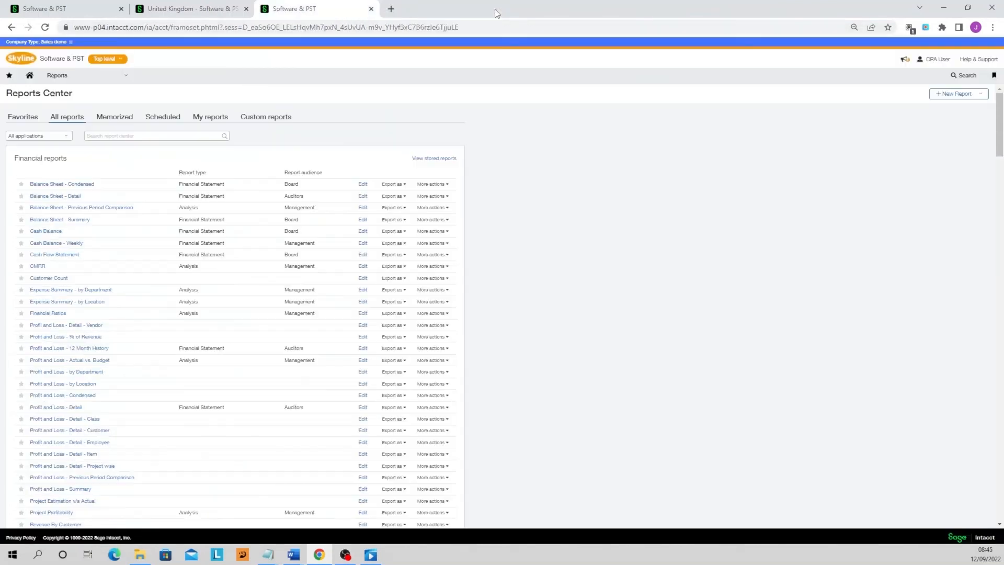
- Run the Profit and Loss - by Department report for the location 500--United Kingdom and close it after viewing
{"action": "scroll", "coordinate": [213, 260], "scroll_direction": "down", "scroll_amount": 1}
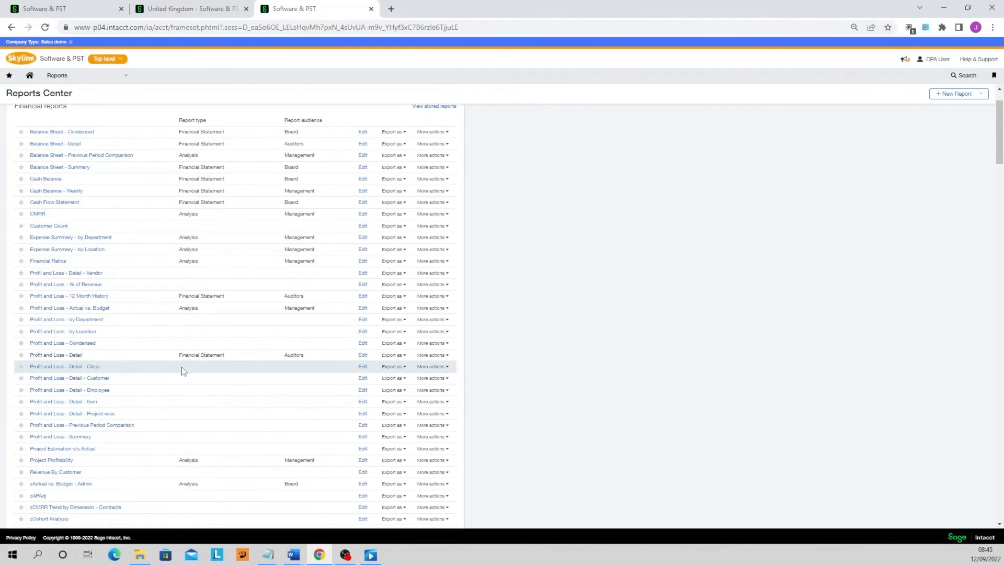
{"action": "left_click", "coordinate": [74, 320]}
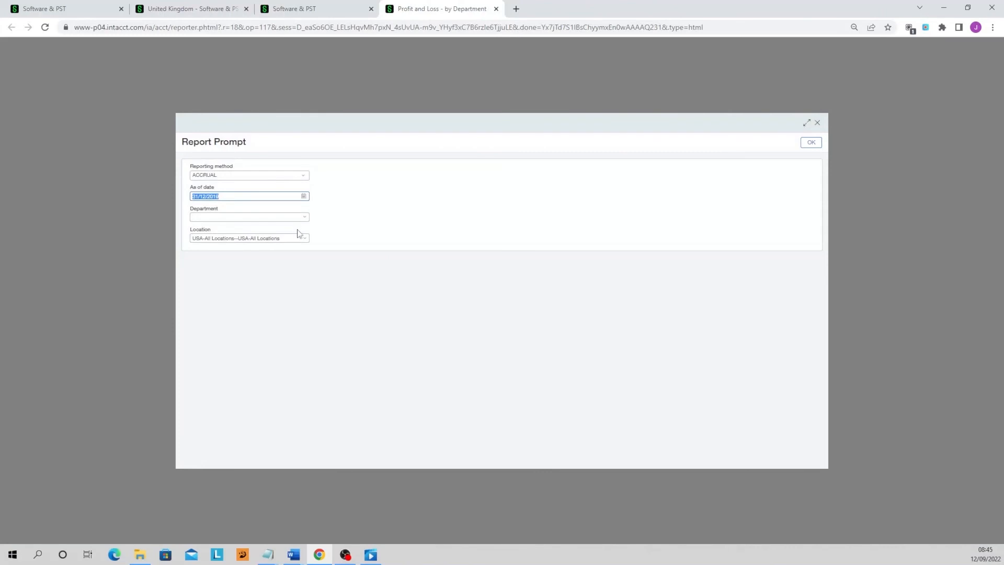
{"action": "left_click", "coordinate": [306, 240]}
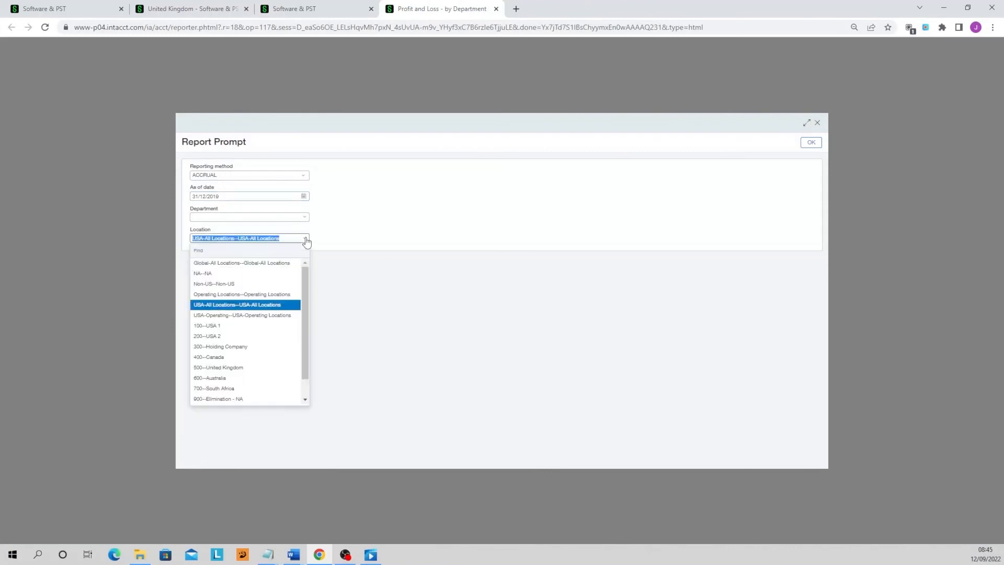
{"action": "left_click", "coordinate": [270, 368]}
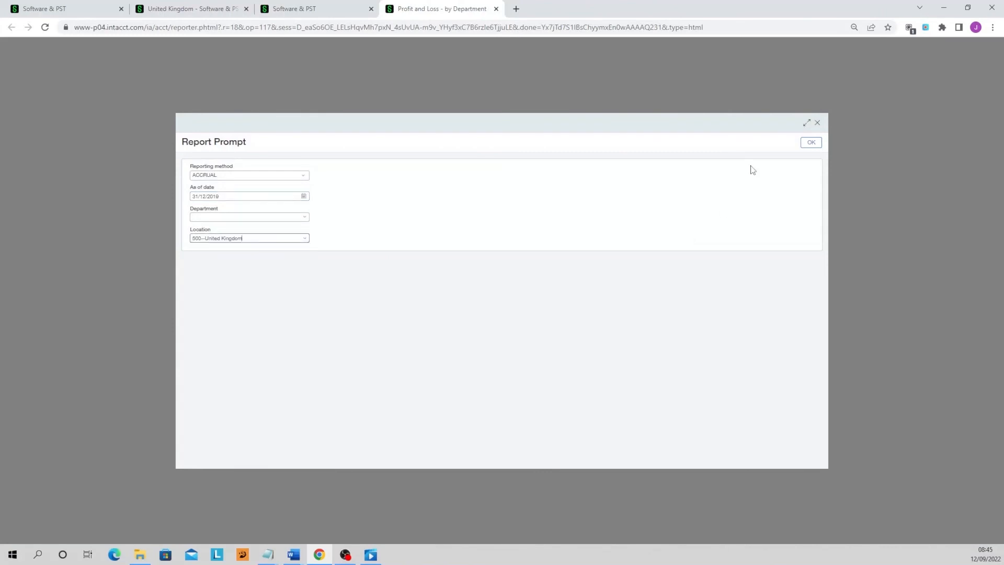
{"action": "left_click", "coordinate": [812, 145]}
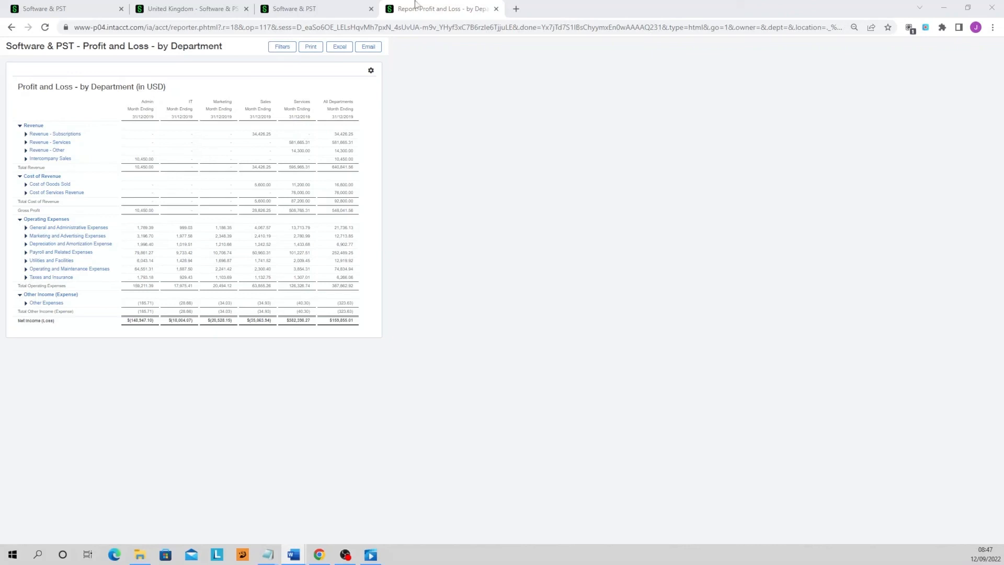
{"action": "left_click", "coordinate": [496, 9]}
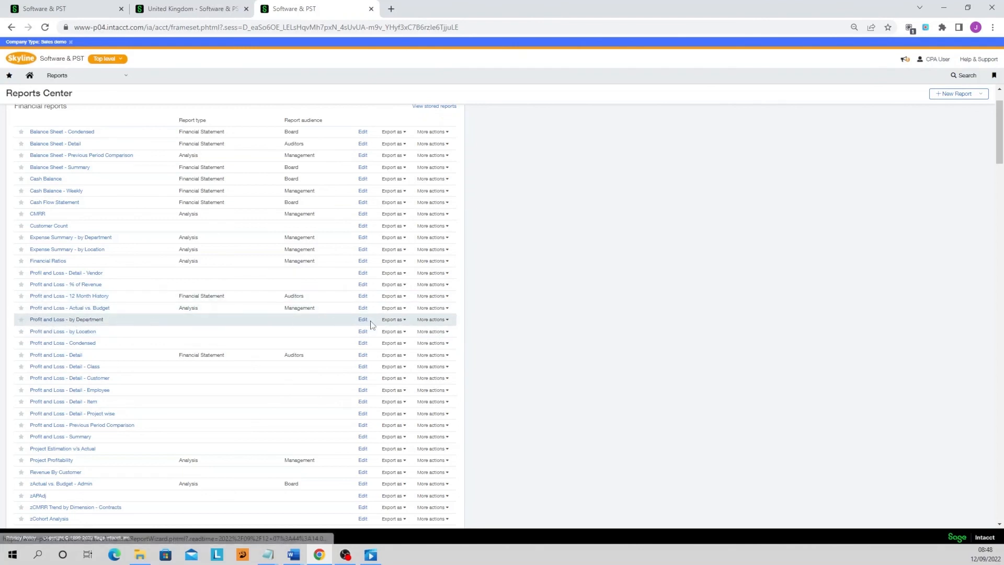
- Open a schedule for the Profit and Loss - by Department report and set its start date to 01/09/2022
{"action": "left_click", "coordinate": [441, 320]}
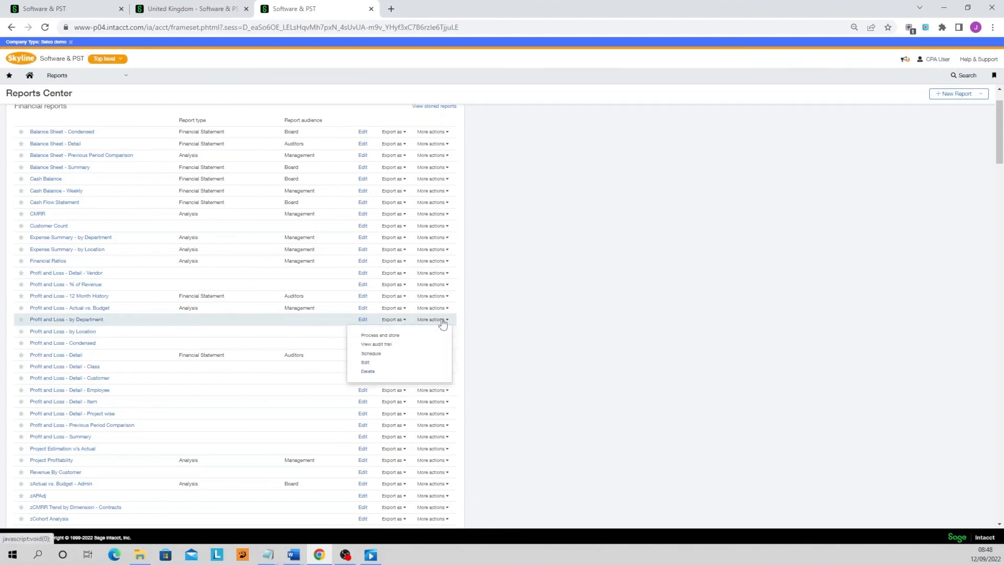
{"action": "left_click", "coordinate": [386, 357]}
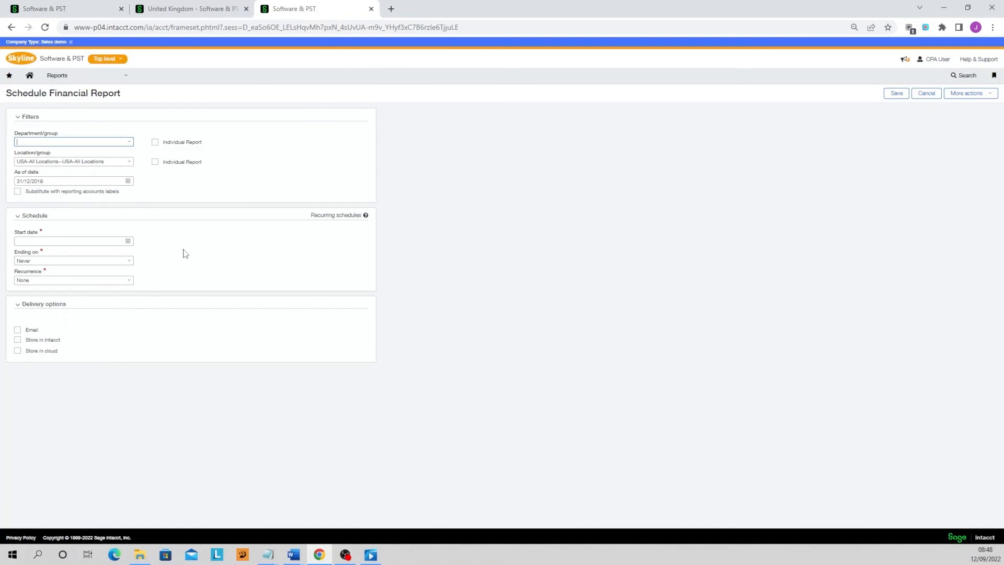
{"action": "left_click", "coordinate": [128, 242]}
{"action": "left_click", "coordinate": [91, 274]}
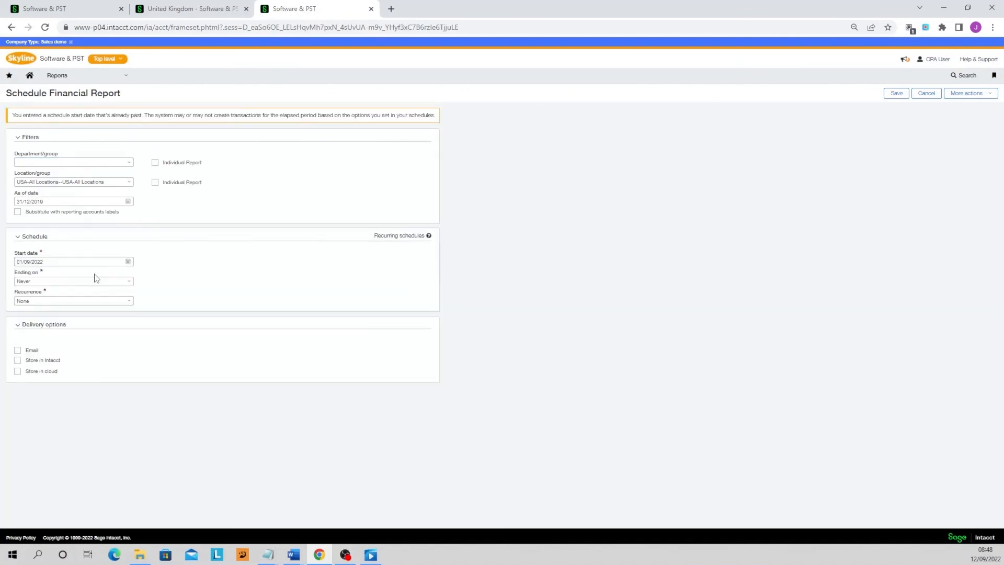
- Review the available ending and recurrence options for the report schedule without choosing a different one
{"action": "left_click", "coordinate": [130, 281]}
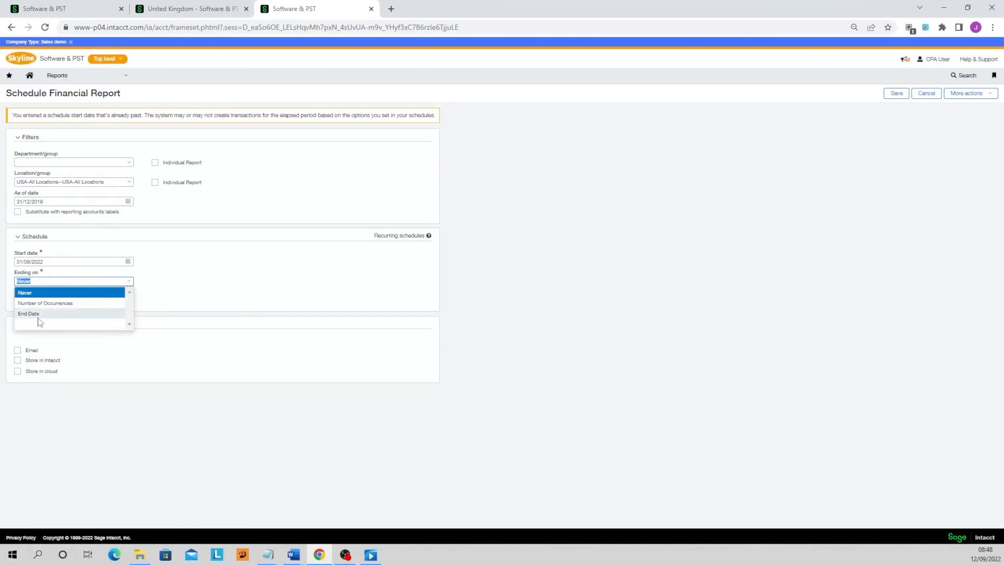
{"action": "left_click", "coordinate": [204, 274]}
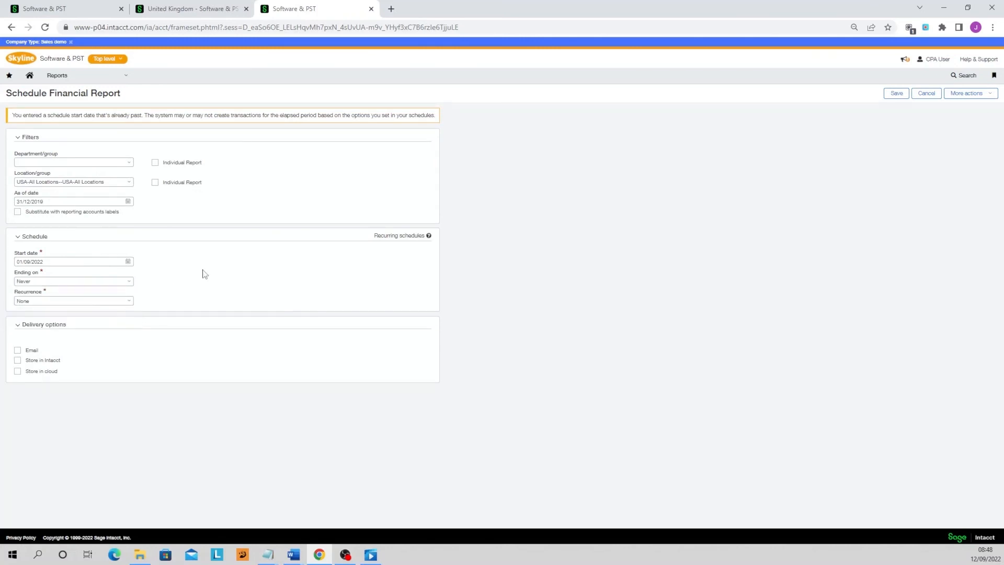
{"action": "left_click", "coordinate": [130, 303]}
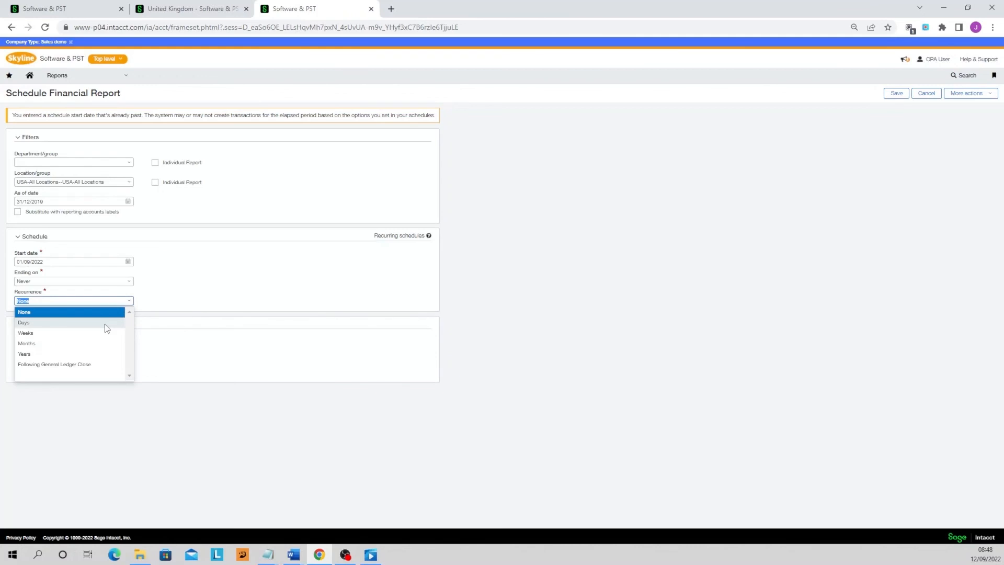
{"action": "left_click", "coordinate": [180, 278]}
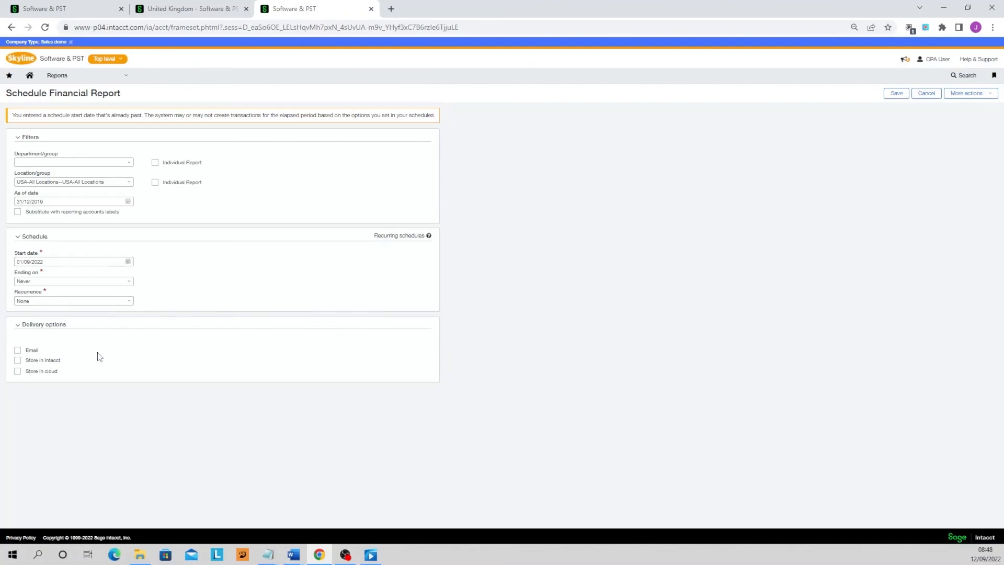
- Enable email delivery for the scheduled report and inspect its recipient and subject fields
{"action": "left_click", "coordinate": [18, 350]}
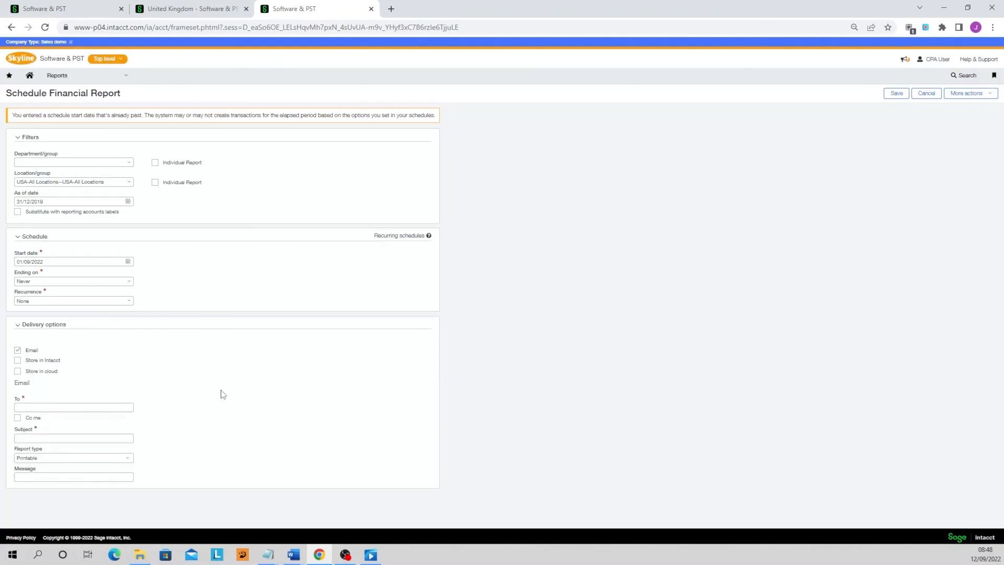
{"action": "left_click", "coordinate": [92, 408]}
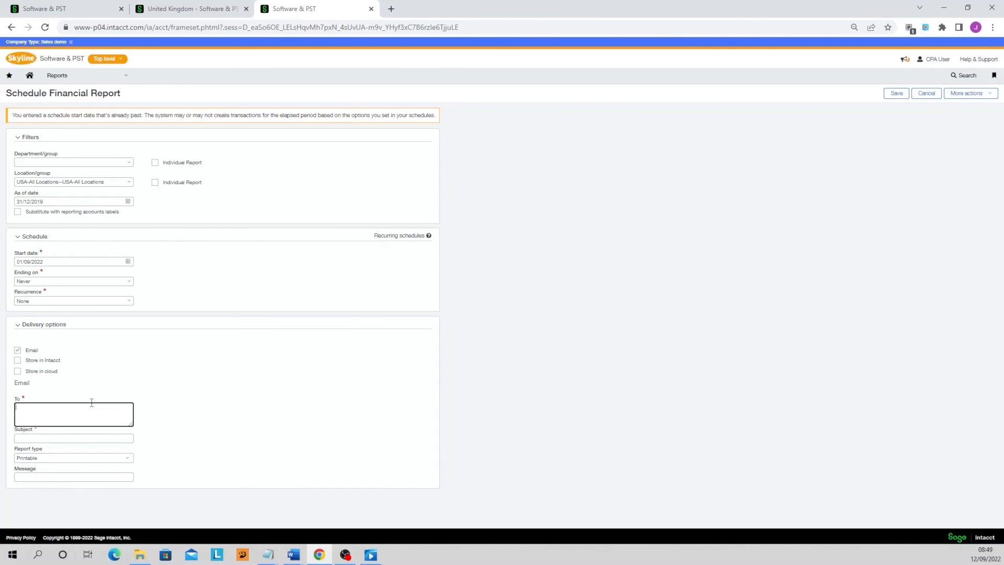
{"action": "left_click", "coordinate": [200, 408]}
{"action": "left_click", "coordinate": [77, 438]}
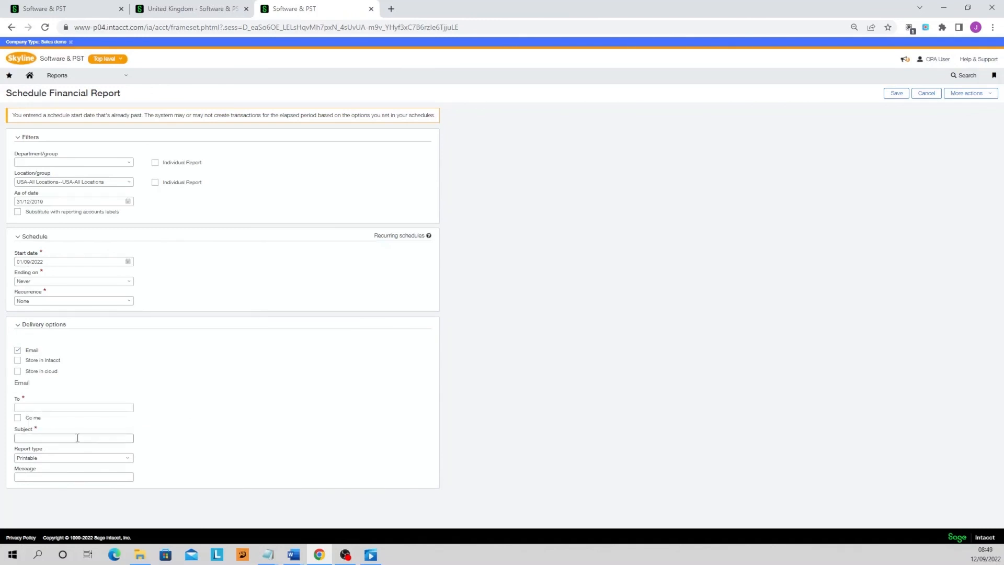
{"action": "left_click", "coordinate": [286, 398]}
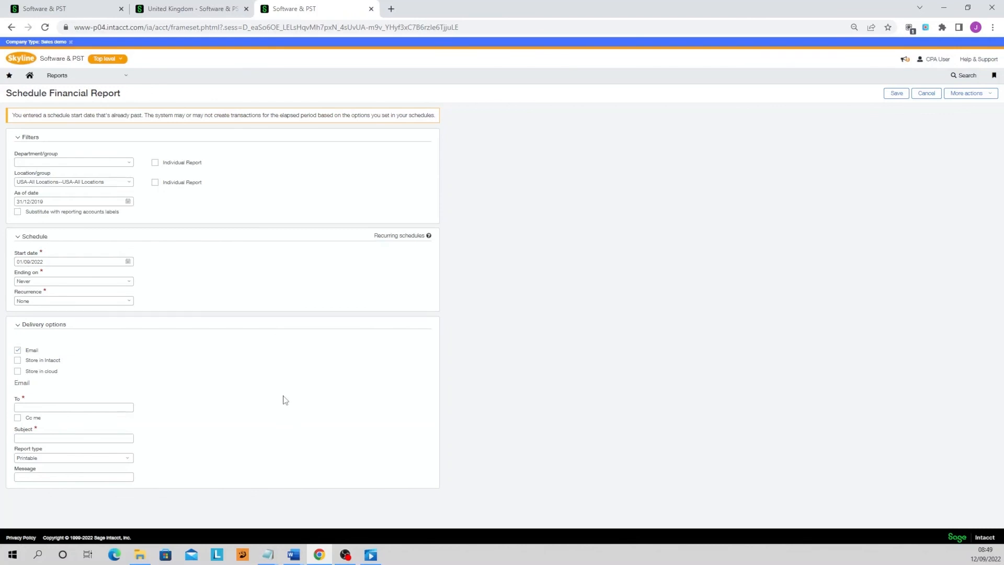